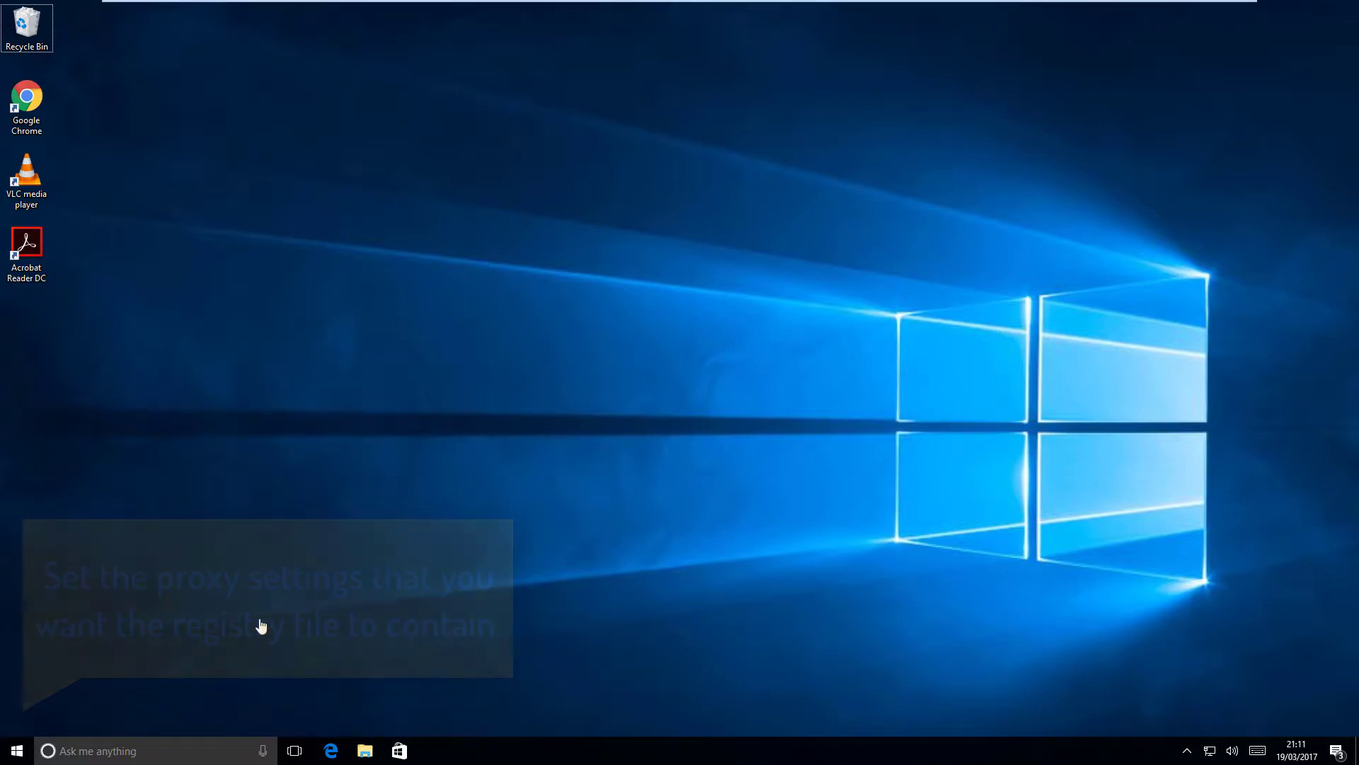
Open Internet Properties with inetcpl.cpl and go to its LAN settings.
key(super+r)
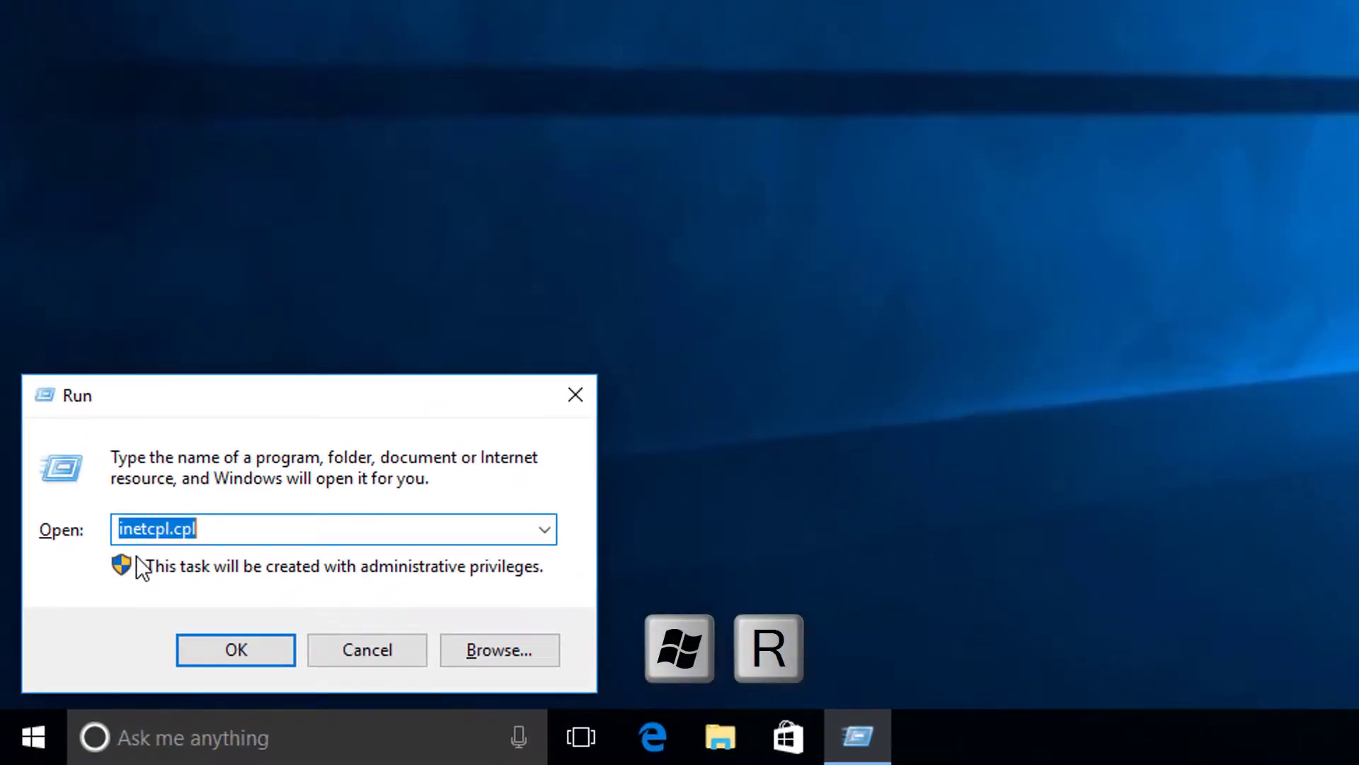
key(Return)
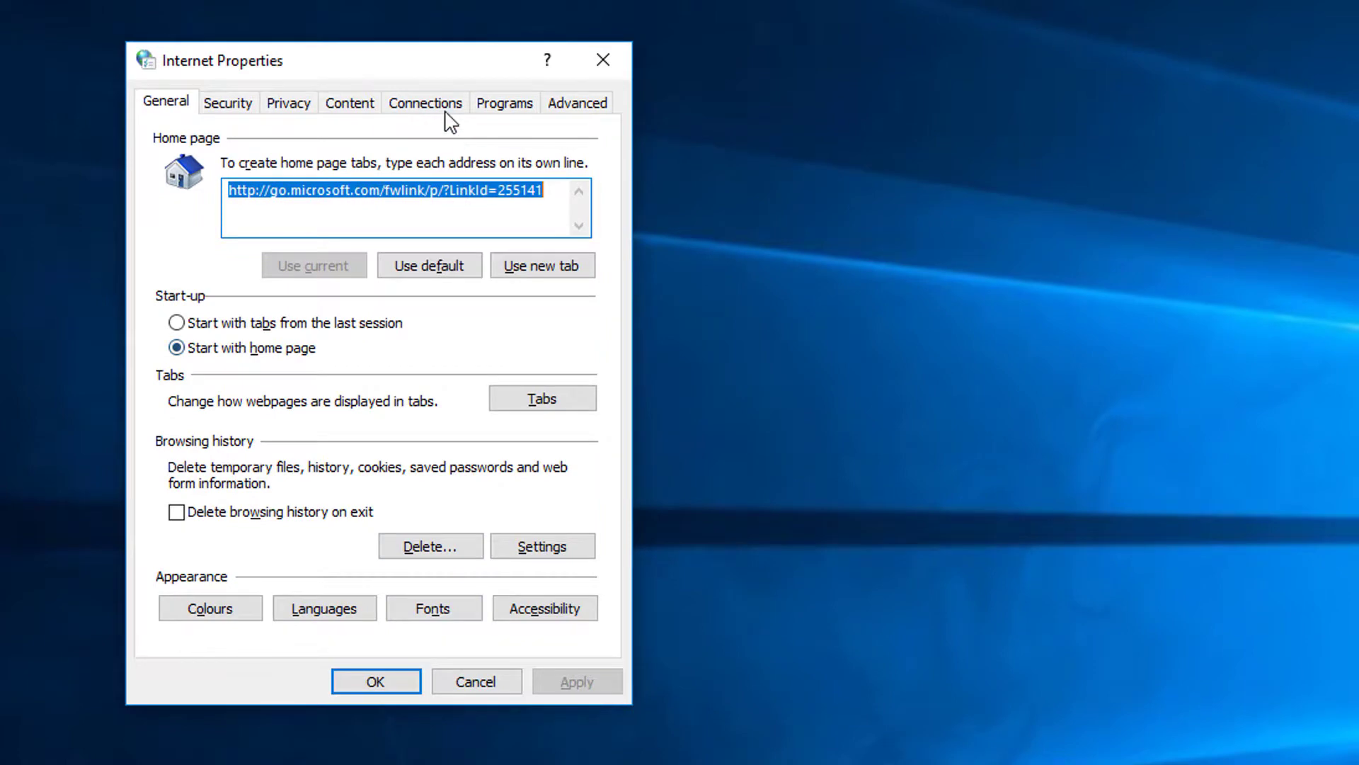
click(435, 106)
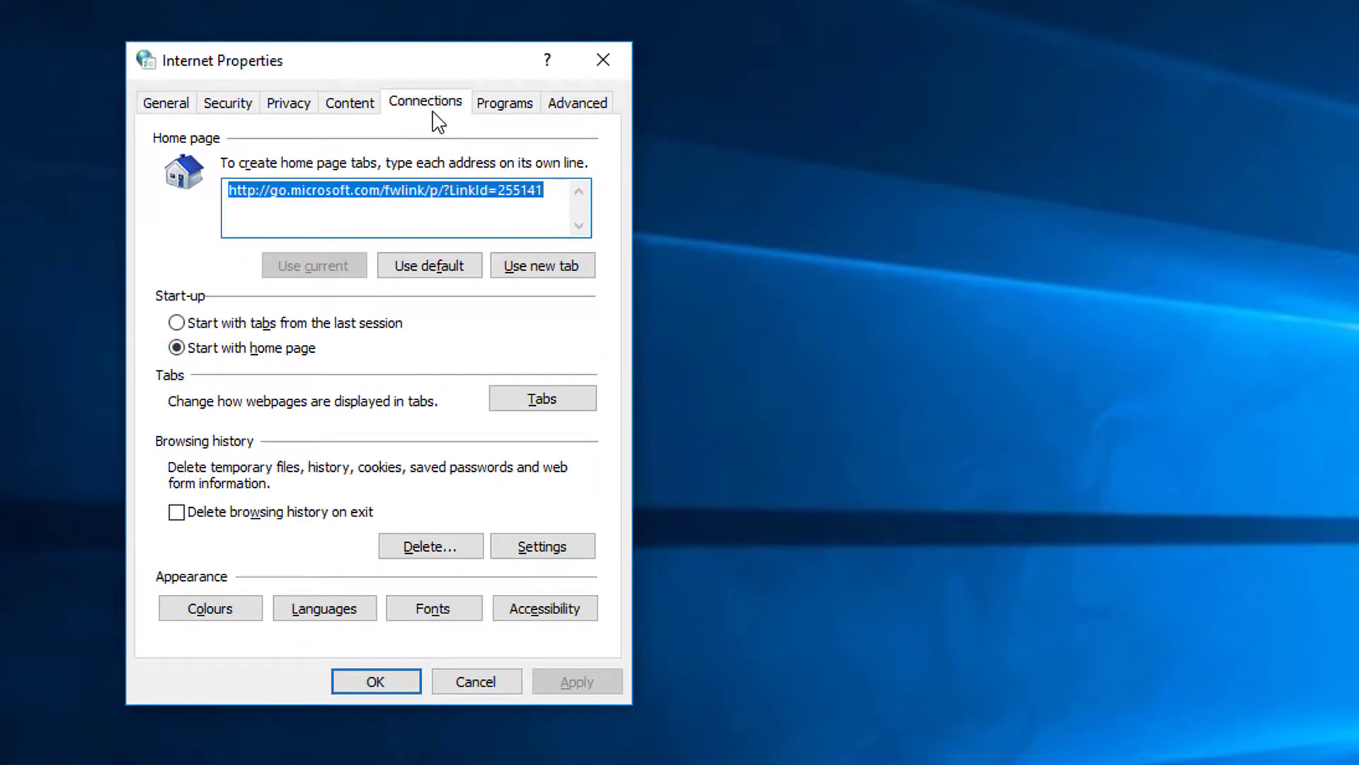
click(551, 547)
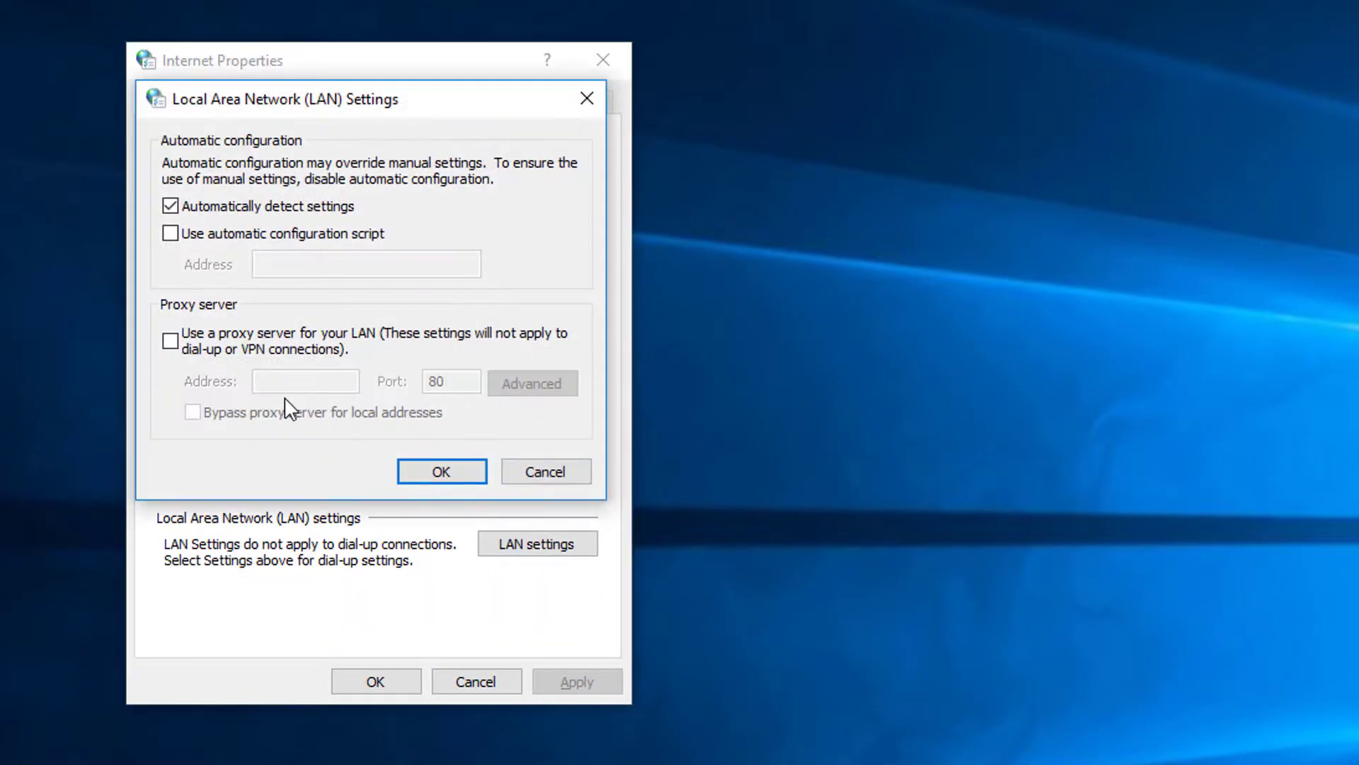
Enable the LAN proxy server with address cachepilot and port 8000, then open Advanced.
click(209, 344)
click(272, 375)
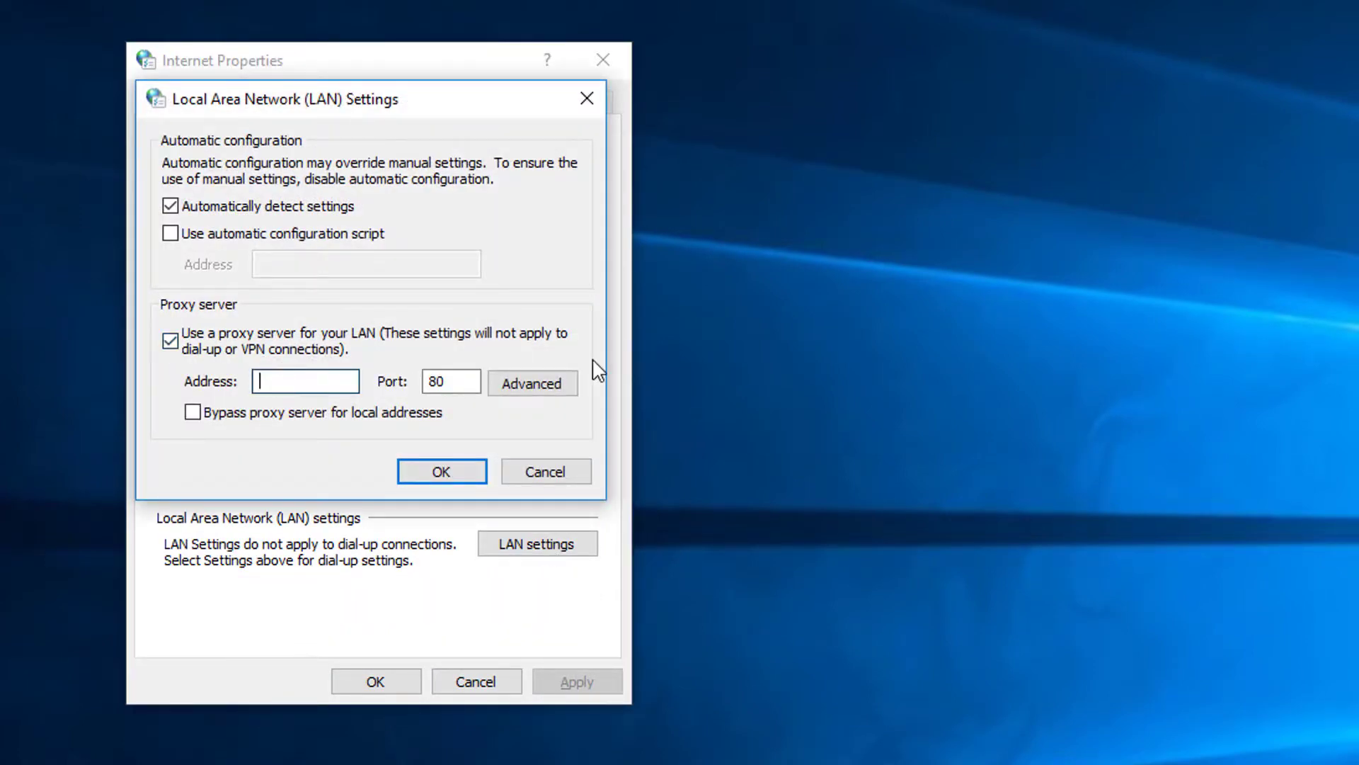
text(cachepilot)
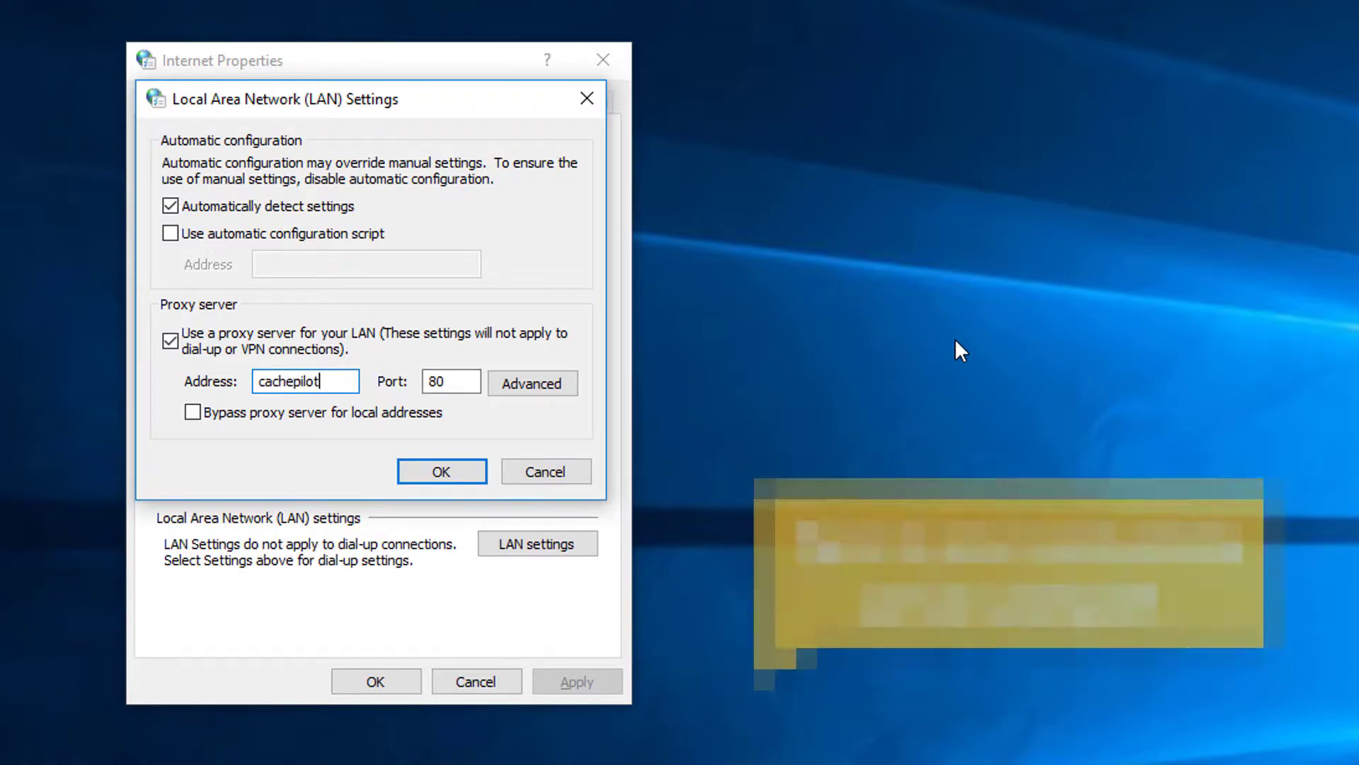
key(Tab)
text(8000)
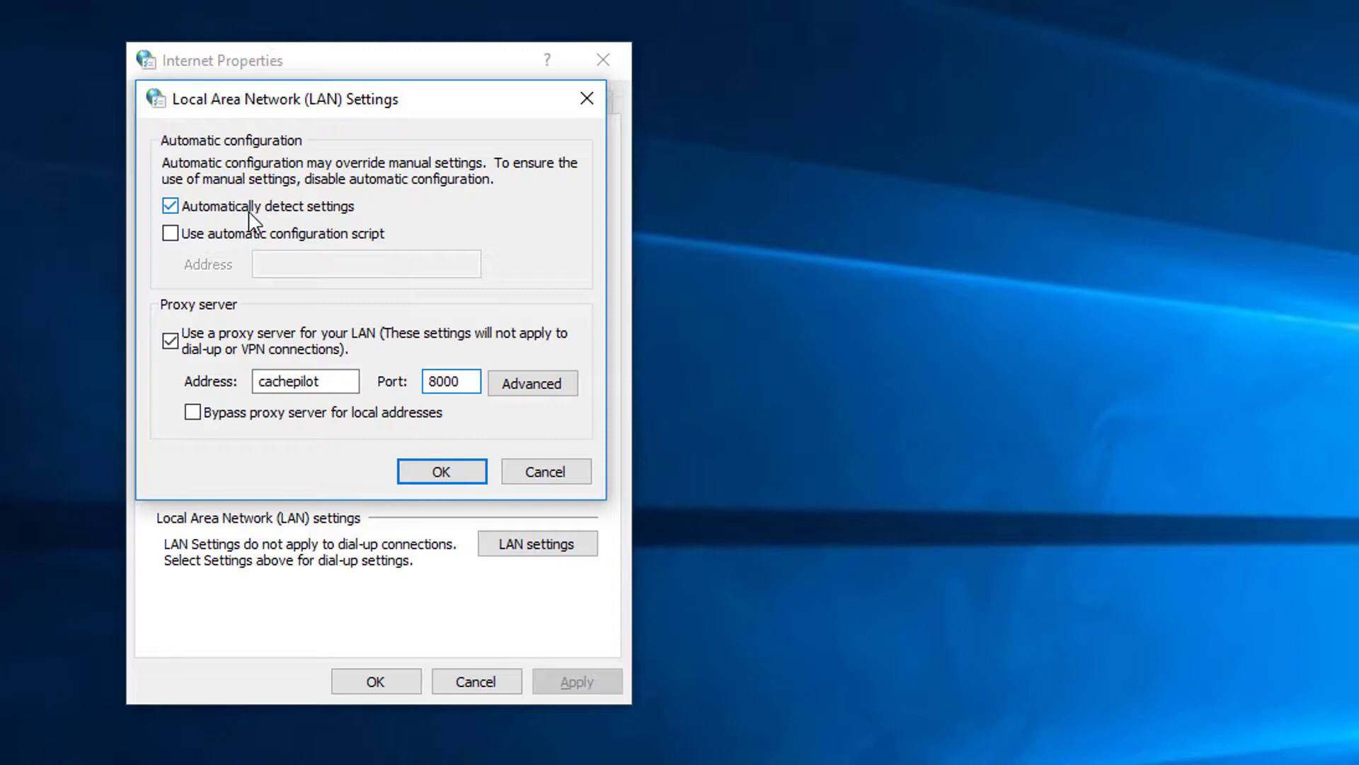
click(513, 386)
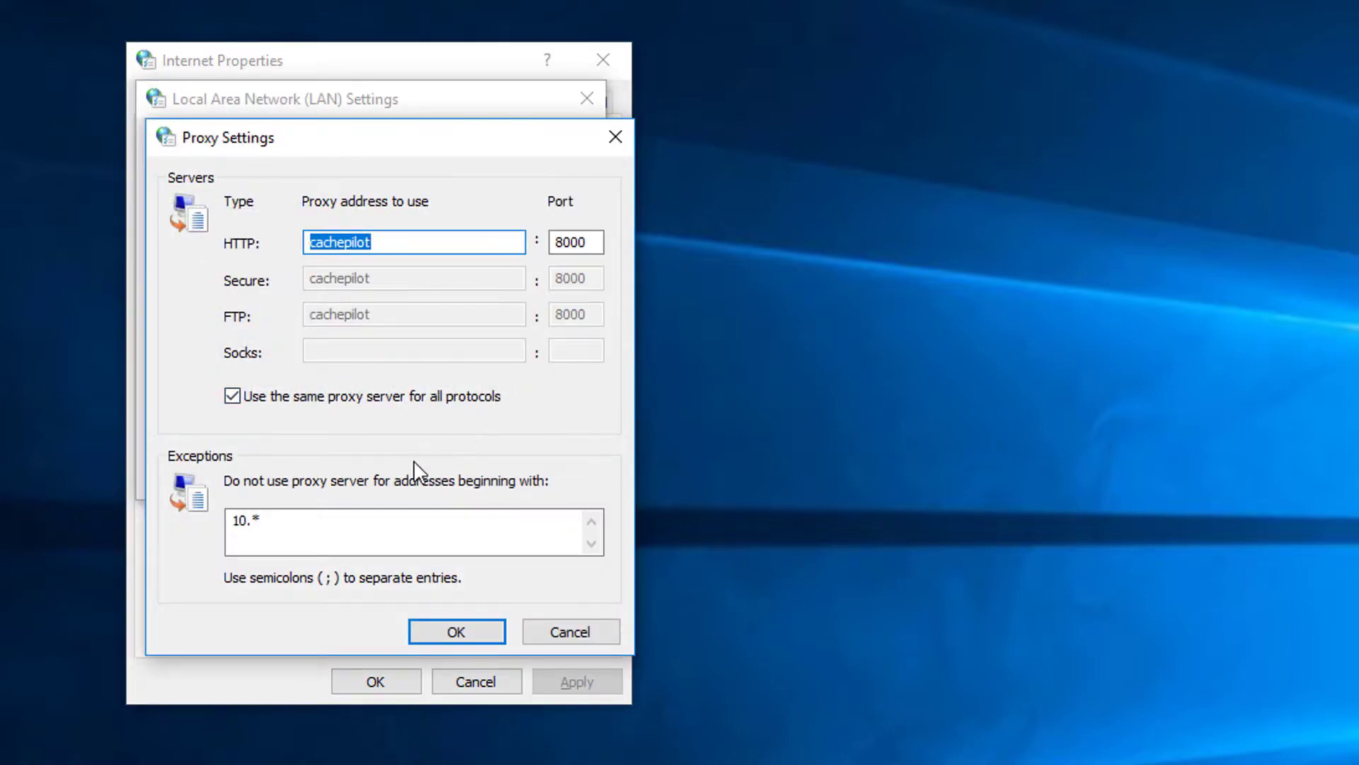
Confirm the advanced proxy settings with the 10.* exception.
click(316, 525)
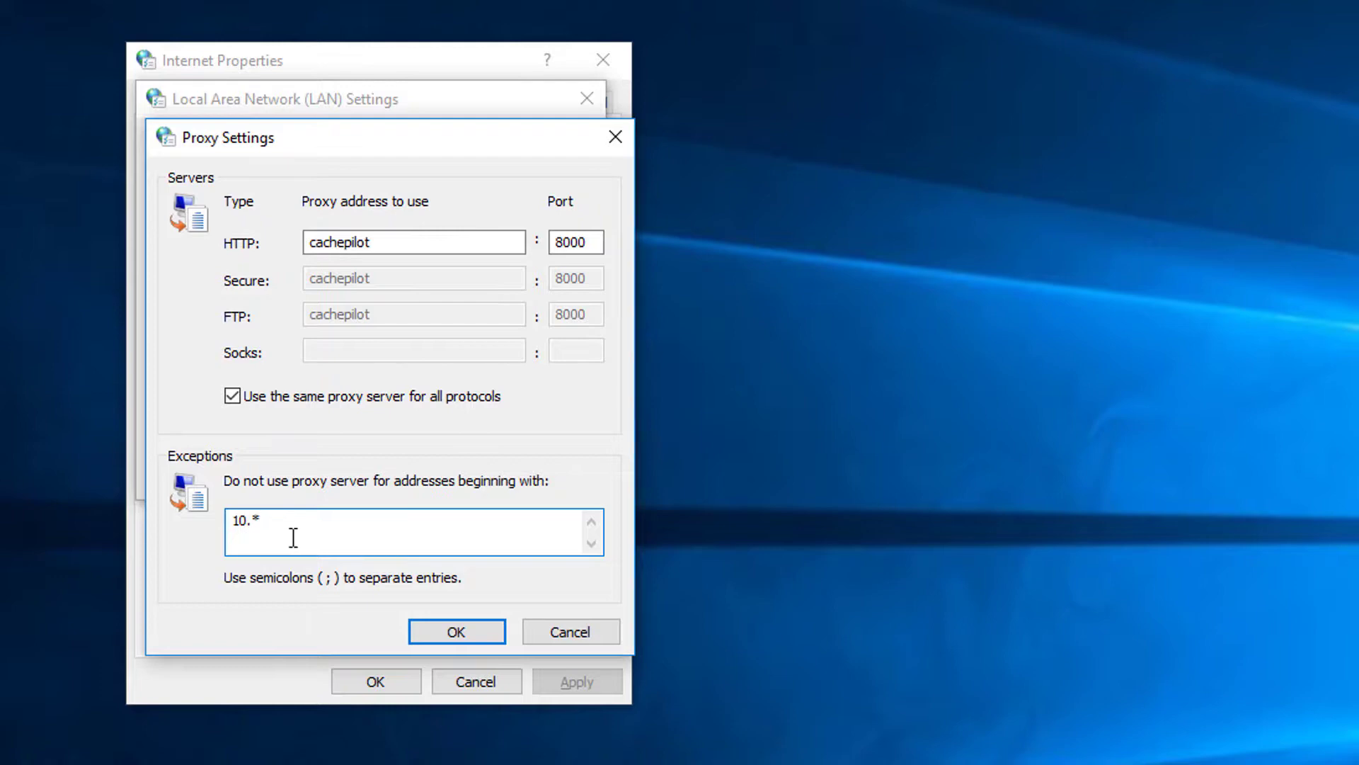
click(440, 634)
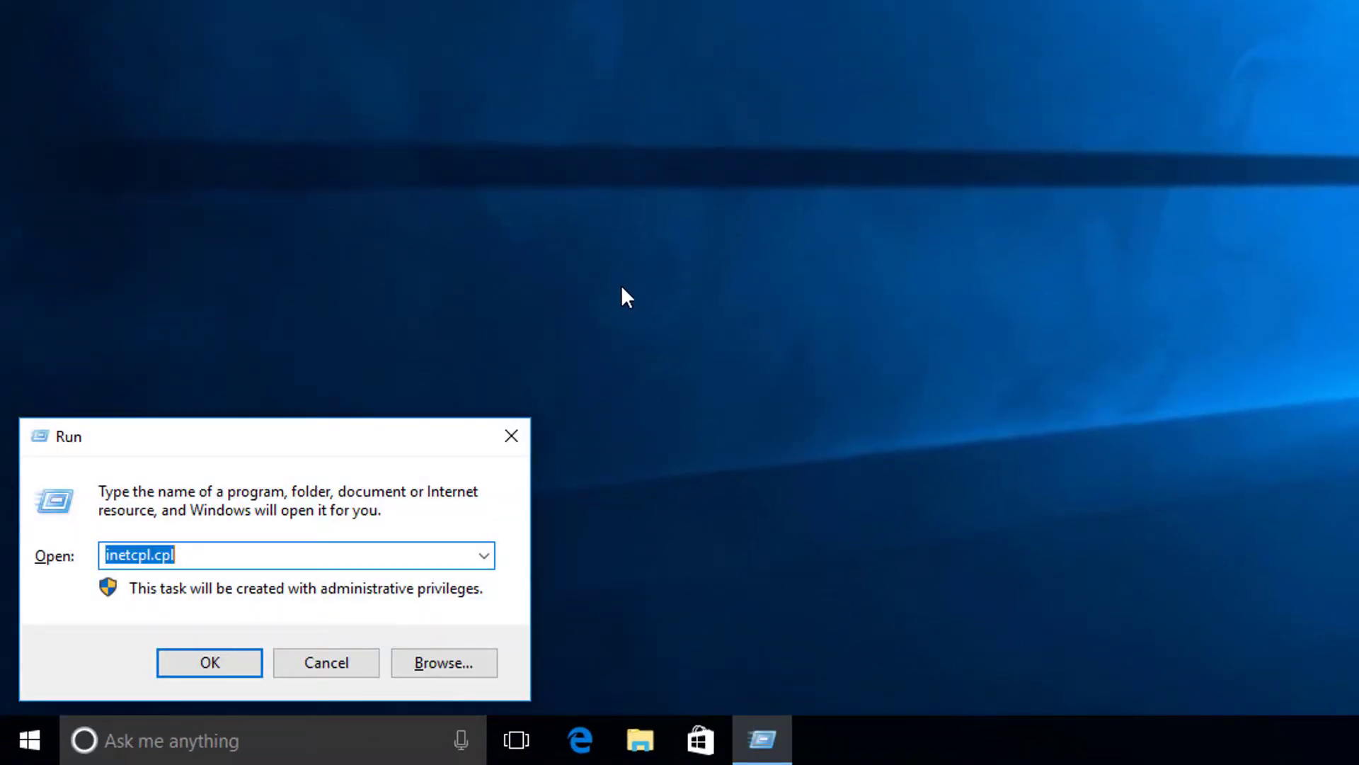
Launch Registry Editor with regedit from the Run box.
key(Down)
text(regedit)
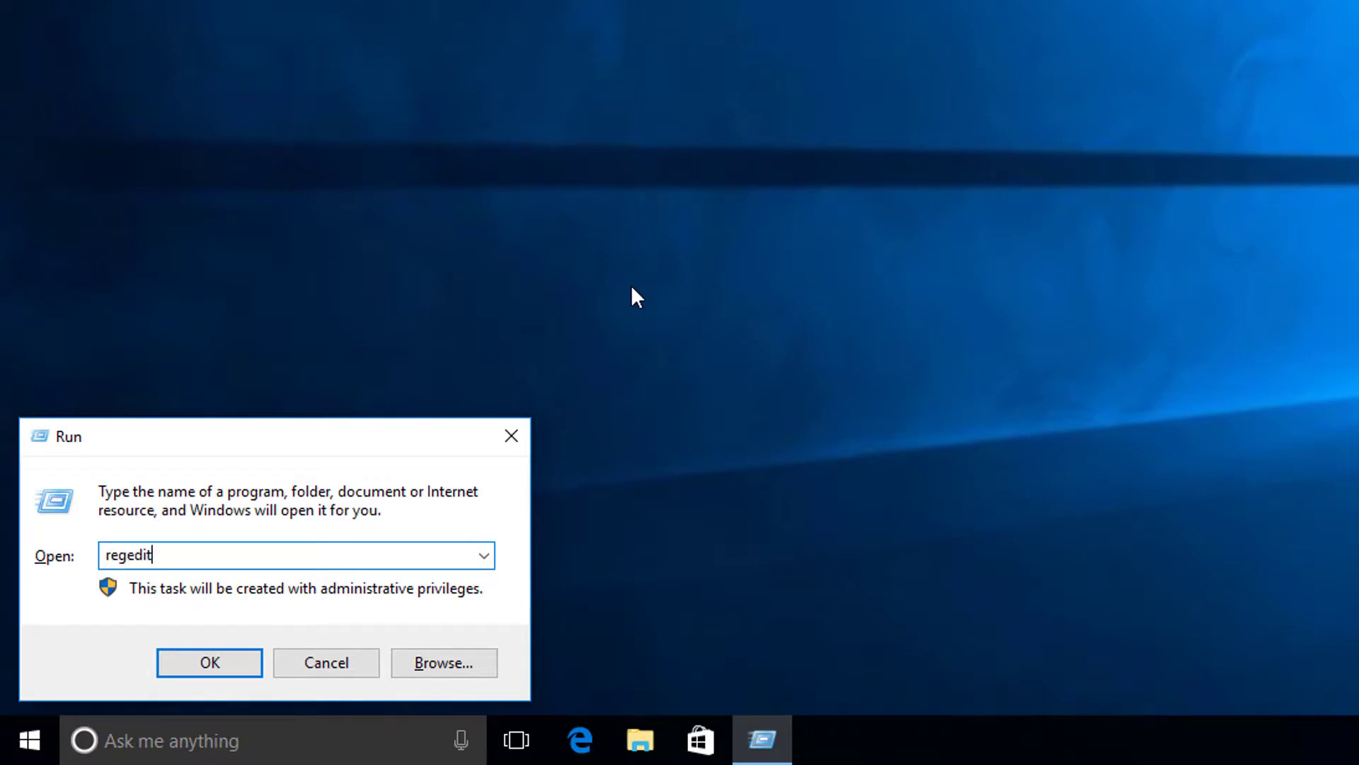
key(Return)
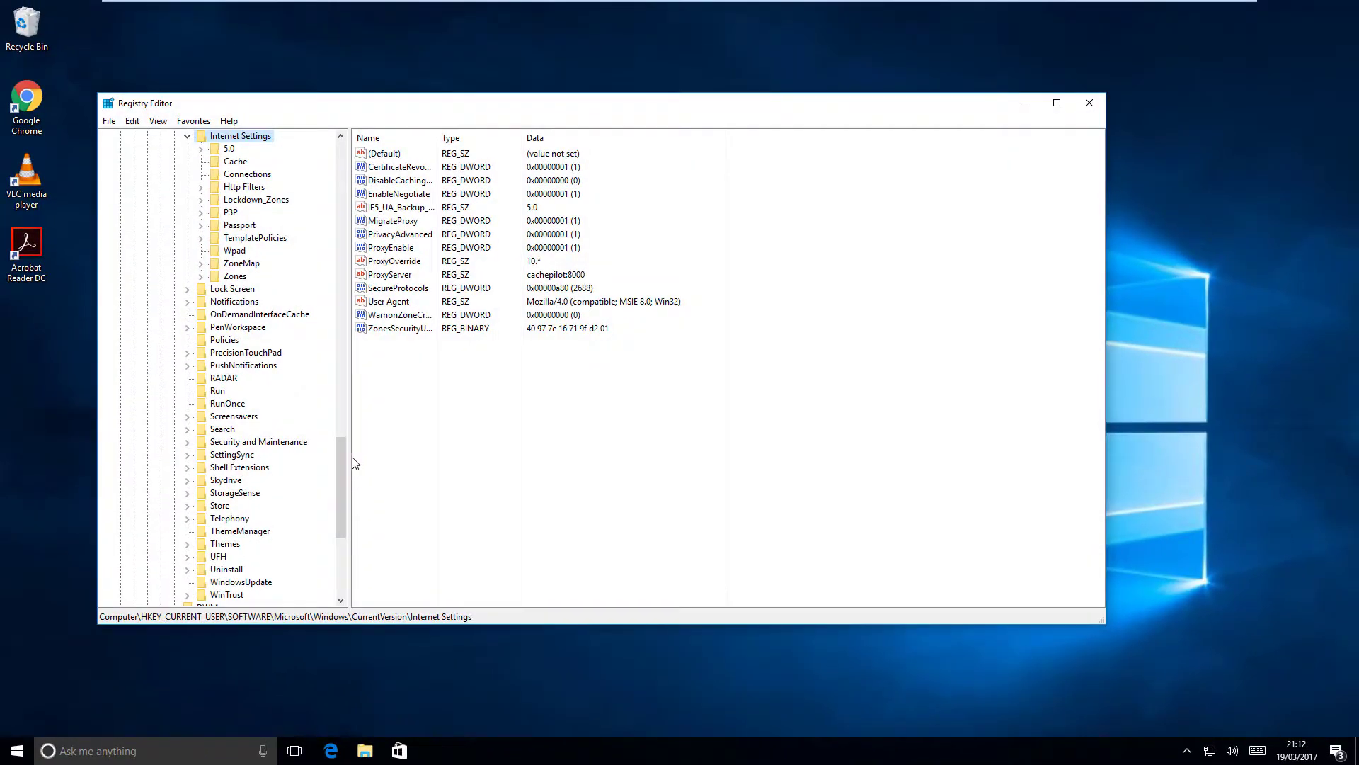
drag(352, 457, 349, 169)
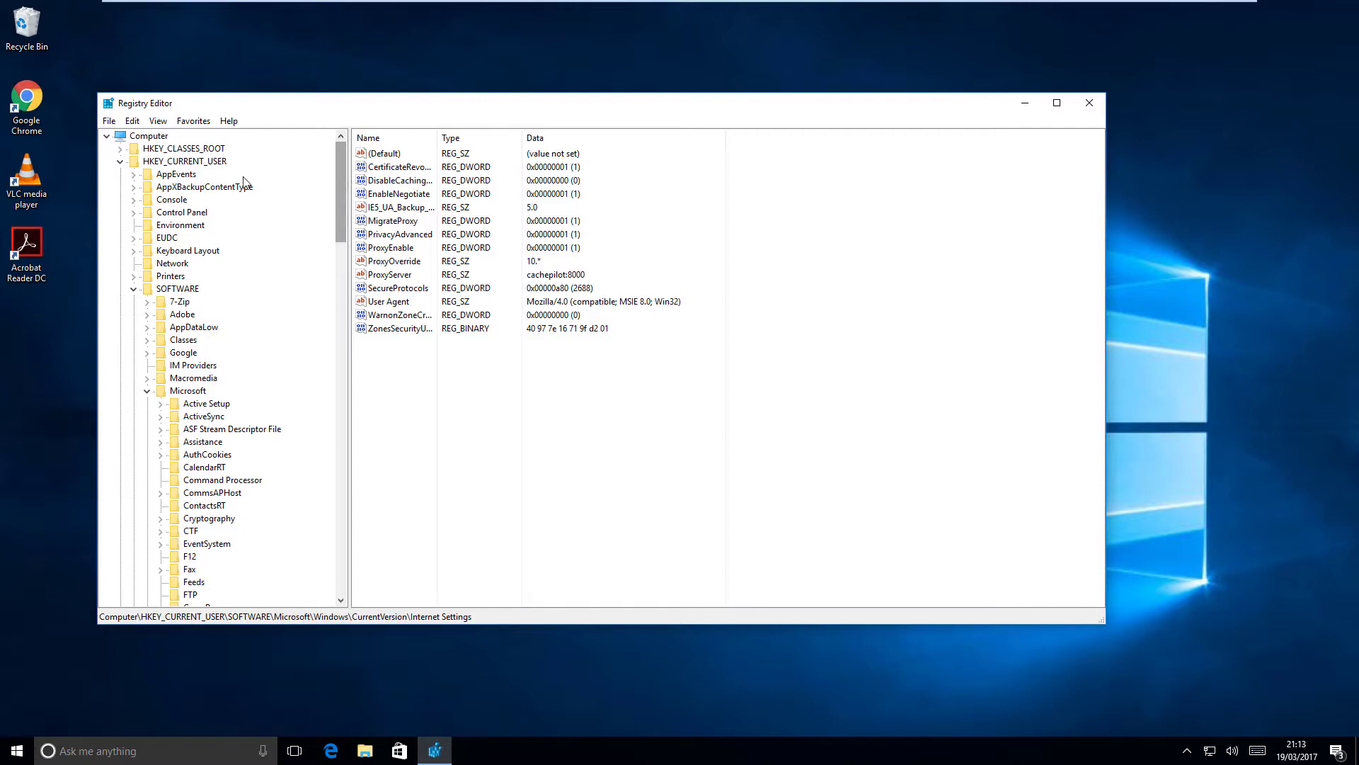
Navigate to HKEY_CURRENT_USER\SOFTWARE\Microsoft\Windows\CurrentVersion\Internet Settings to see the proxy values.
click(208, 163)
click(177, 289)
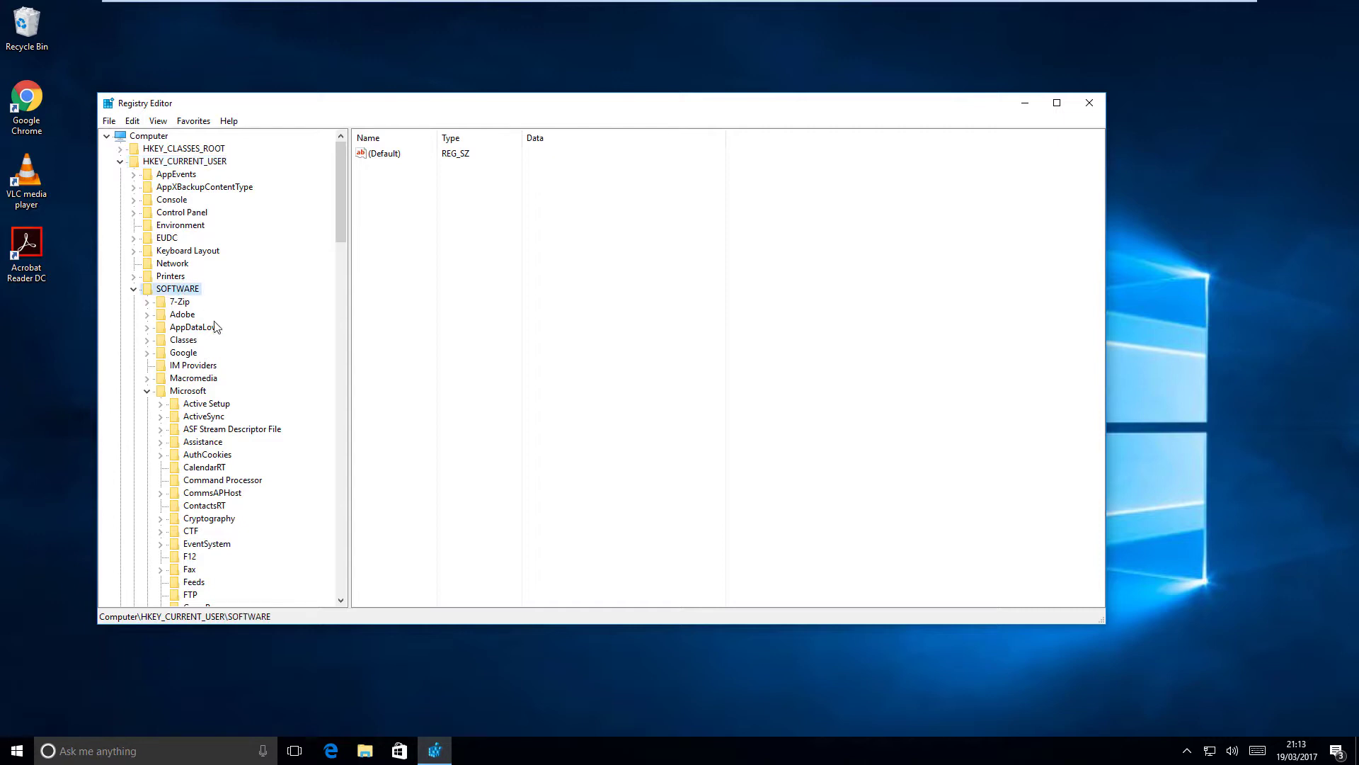
click(196, 392)
scroll(249, 423, down, 8)
scroll(250, 423, down, 15)
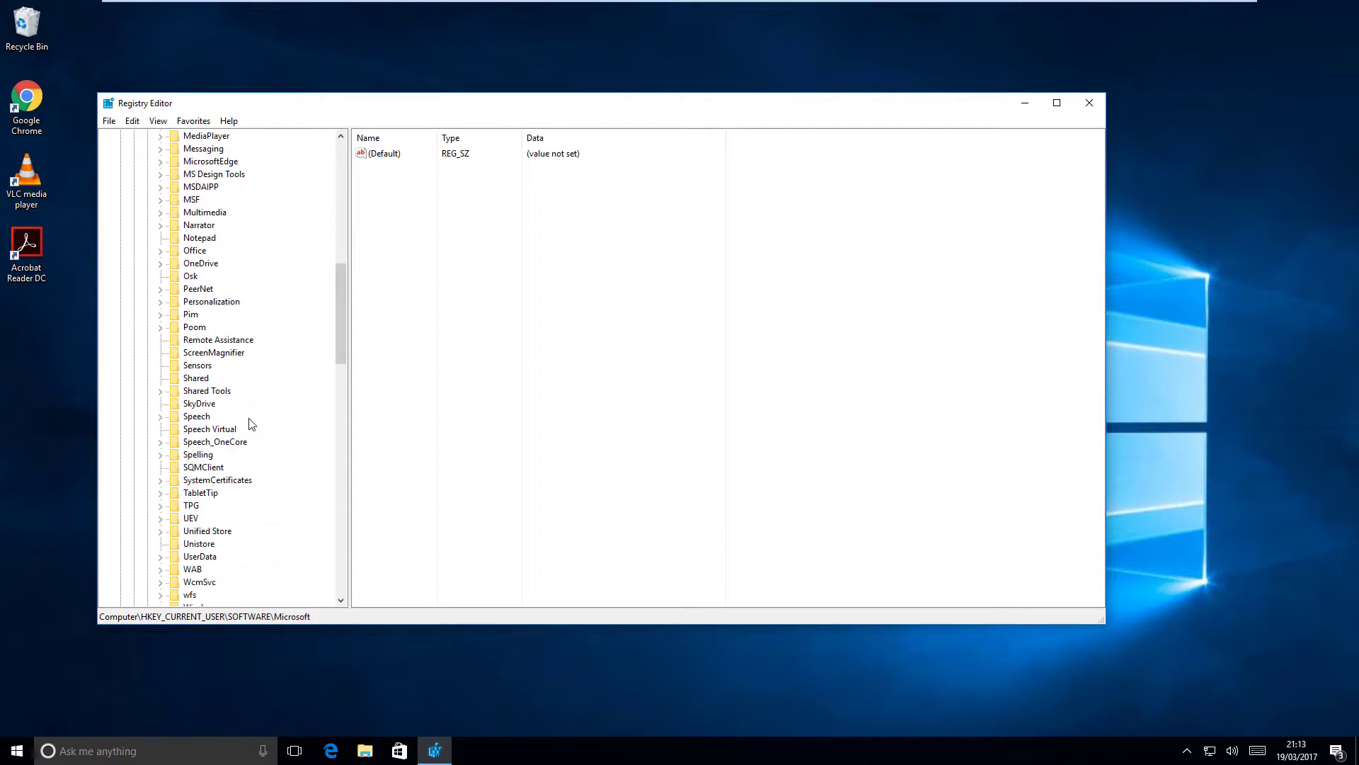
click(160, 416)
scroll(250, 421, down, 2)
click(201, 341)
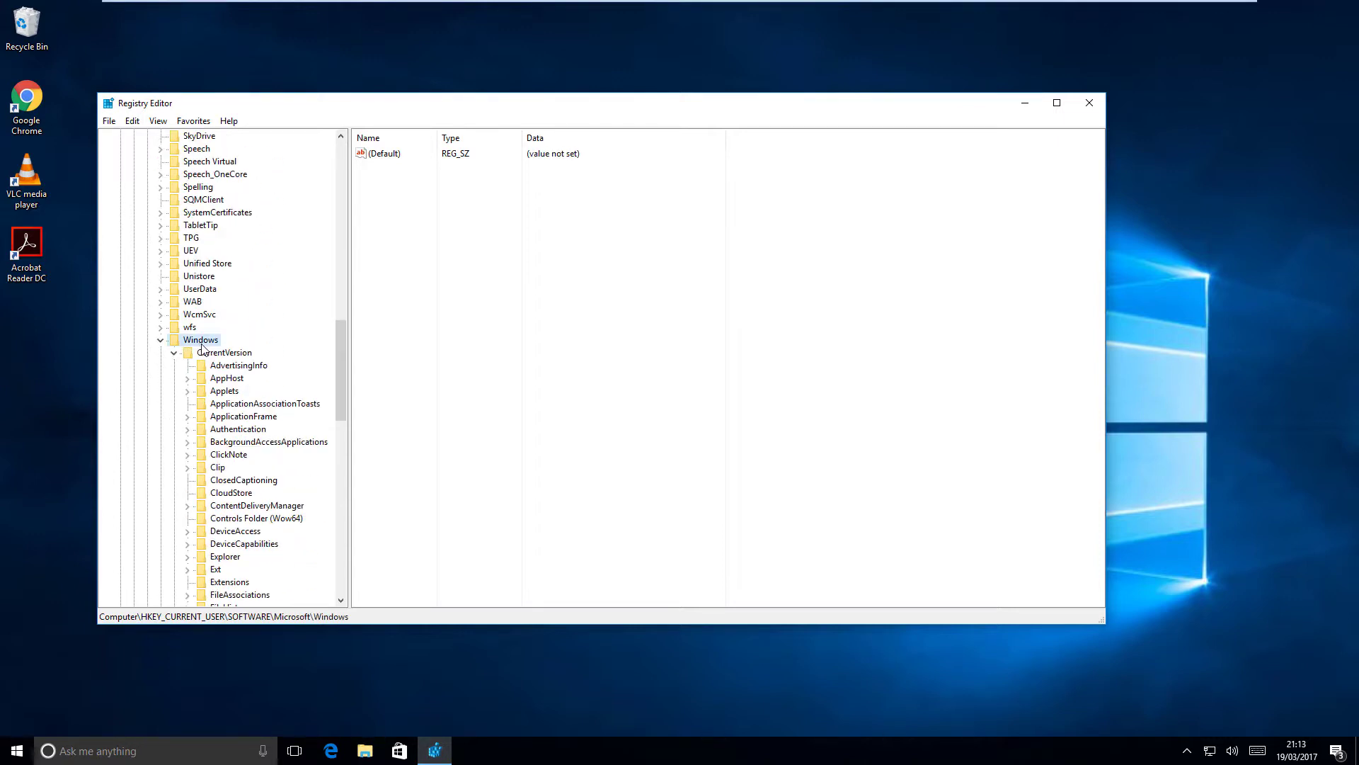
click(215, 353)
scroll(273, 418, down, 6)
scroll(277, 422, down, 2)
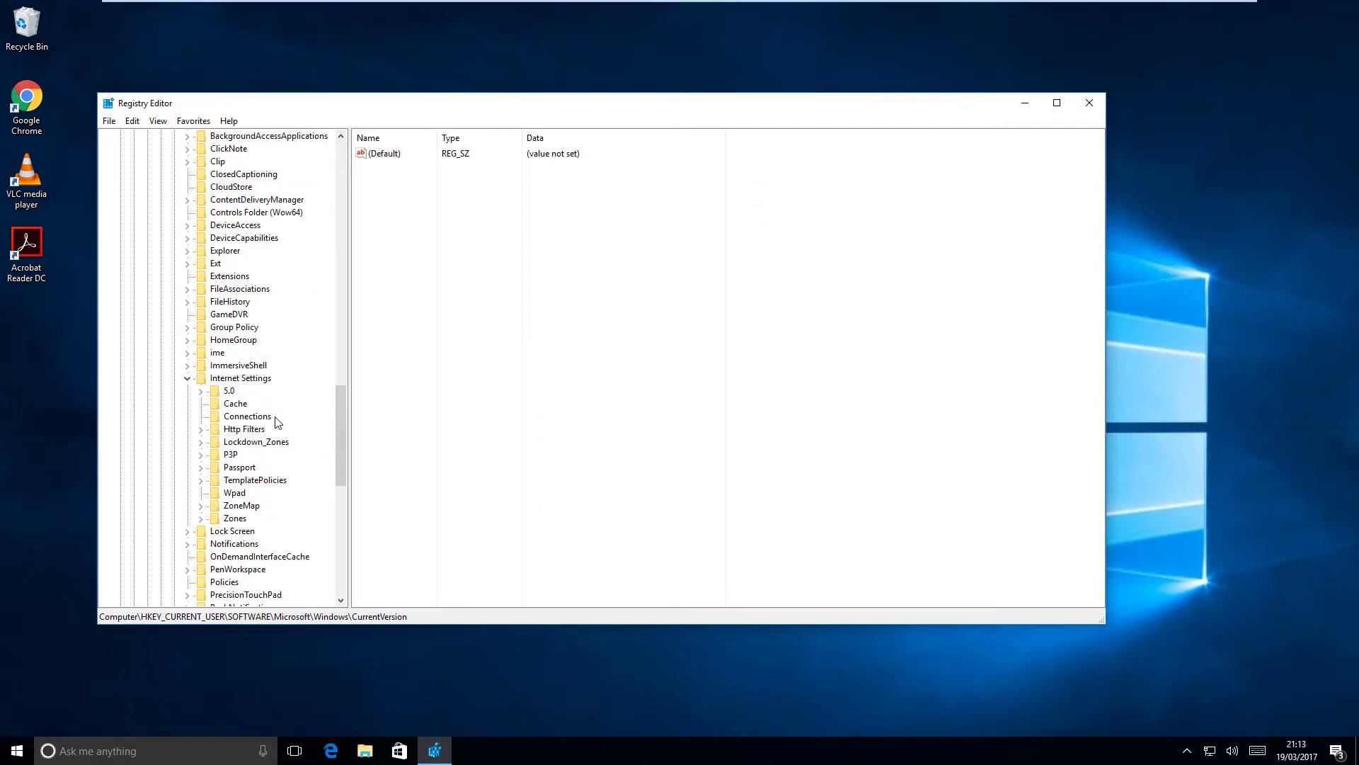
click(261, 379)
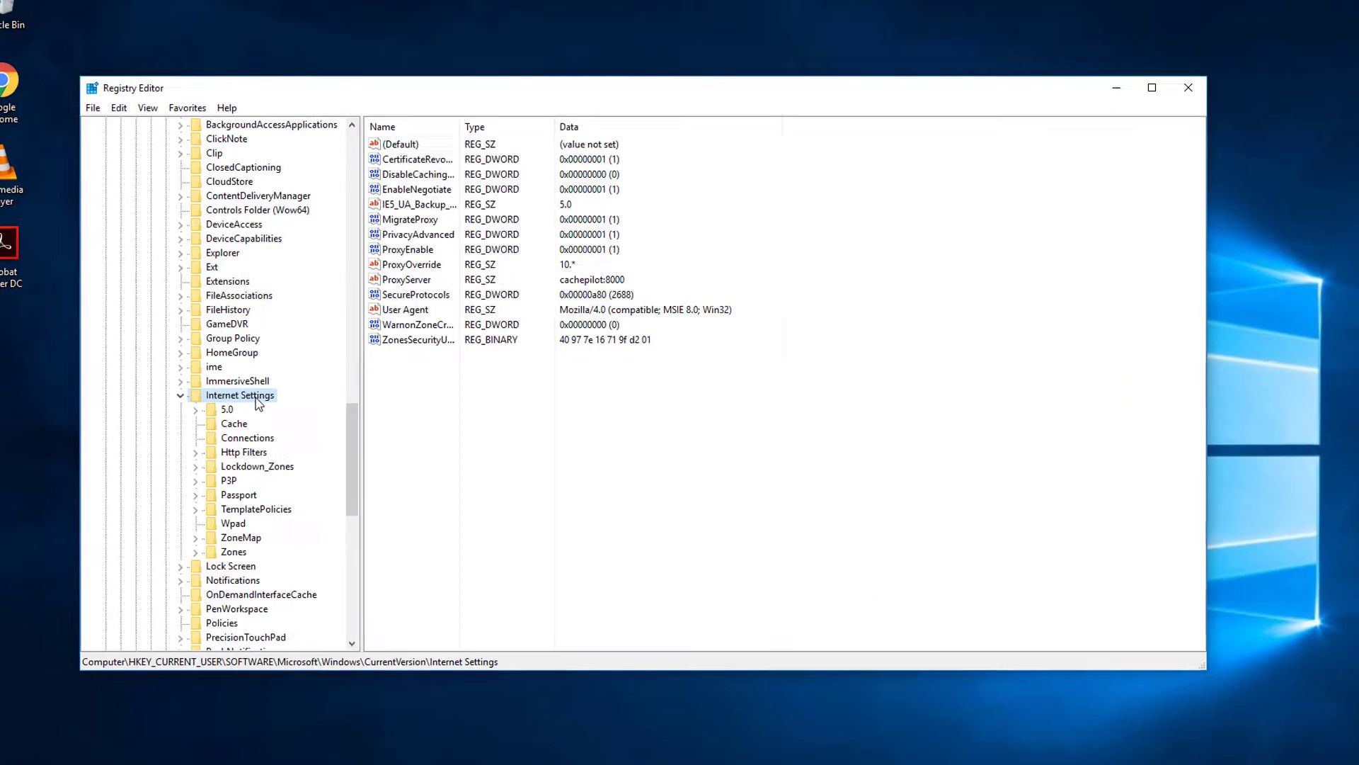
Export the Internet Settings key to the Desktop as proxy.reg.
right_click(256, 382)
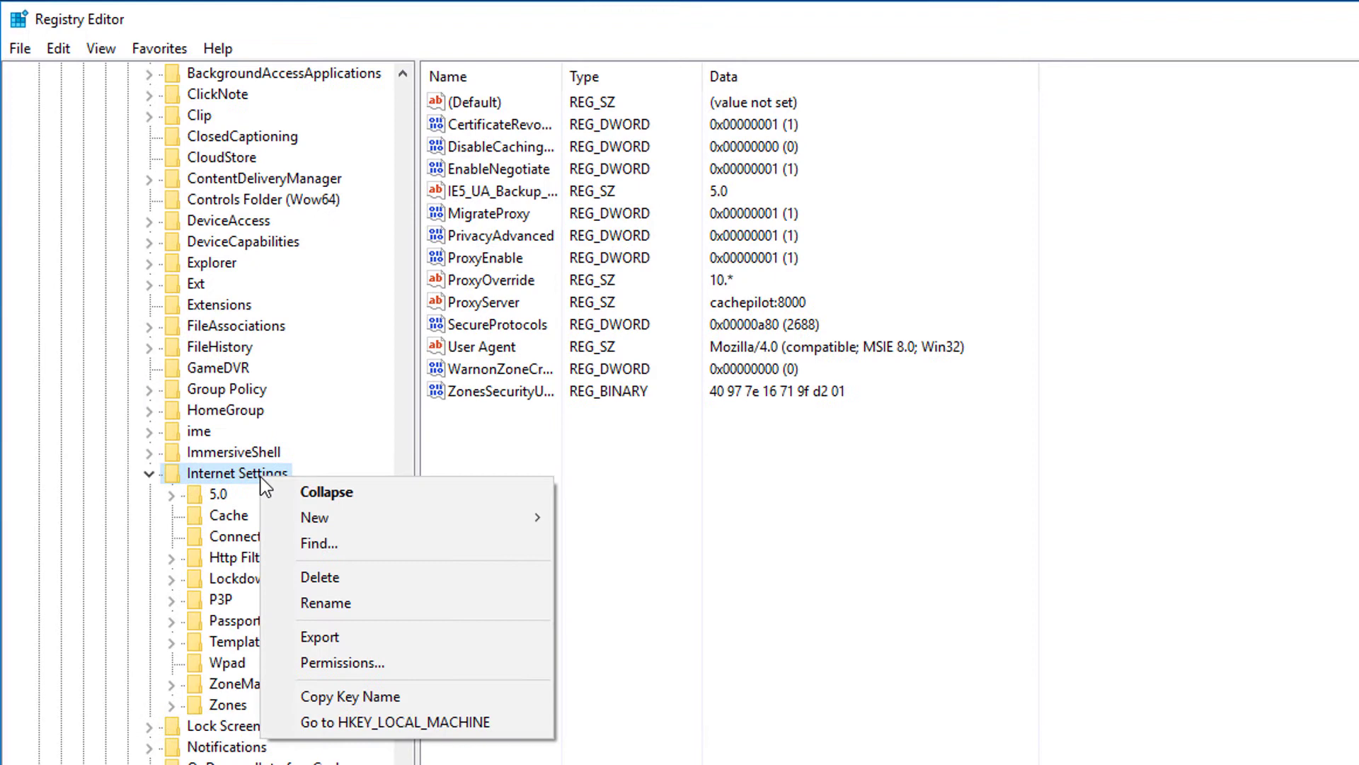
click(342, 635)
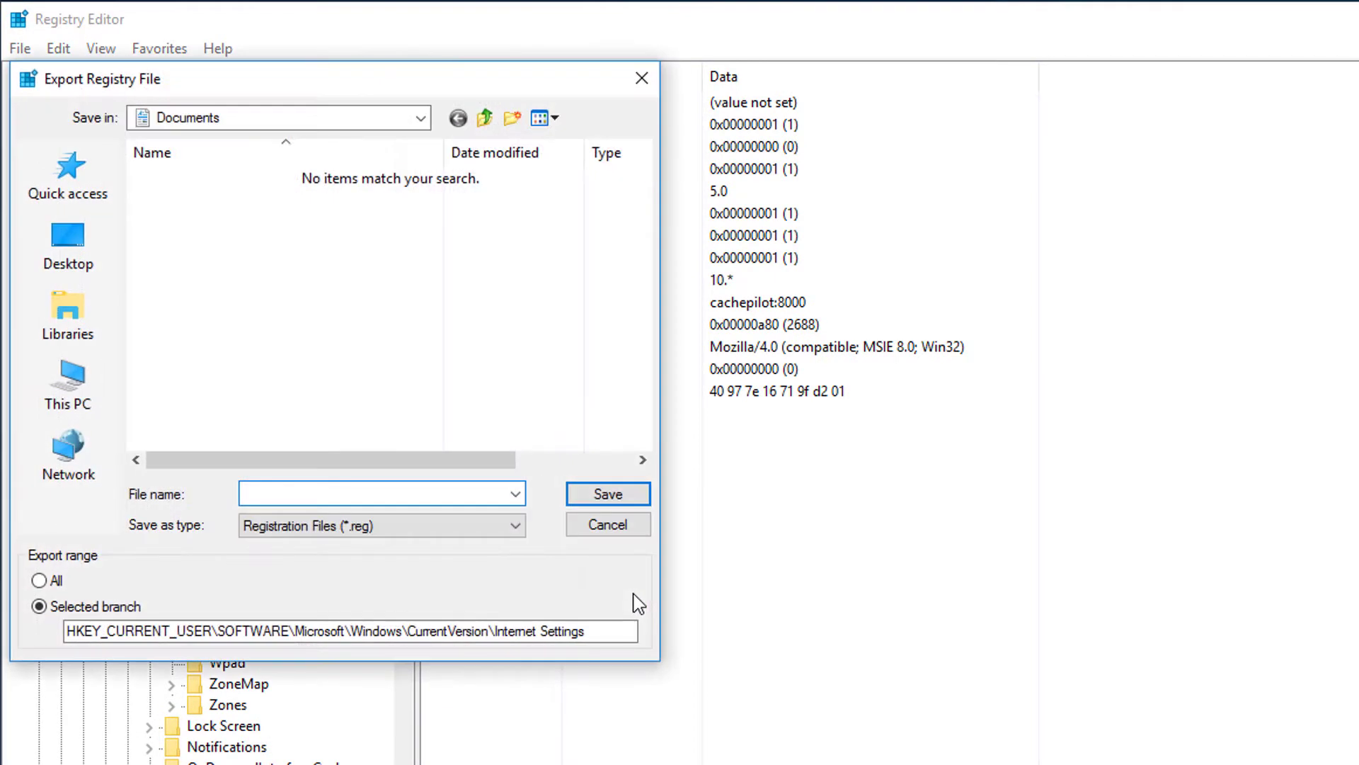
click(78, 247)
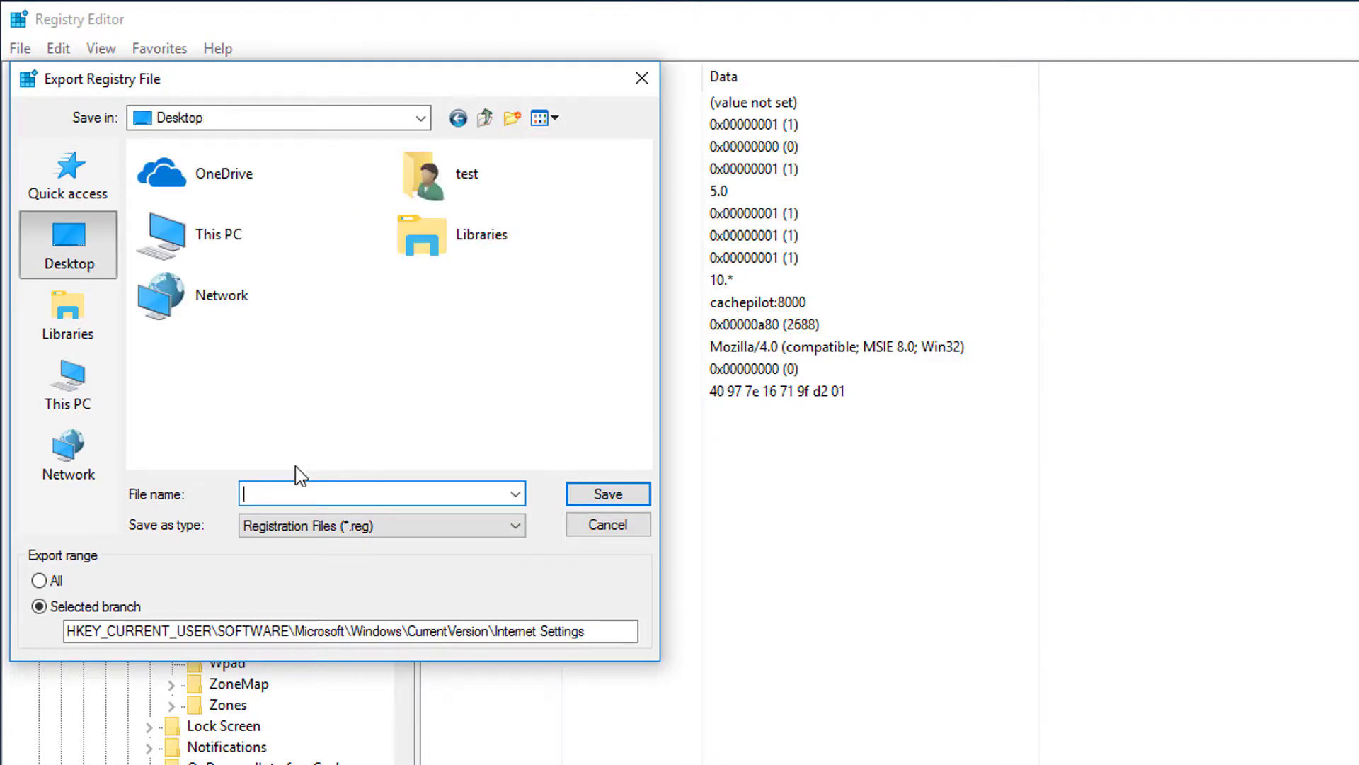
text(proxy)
click(584, 494)
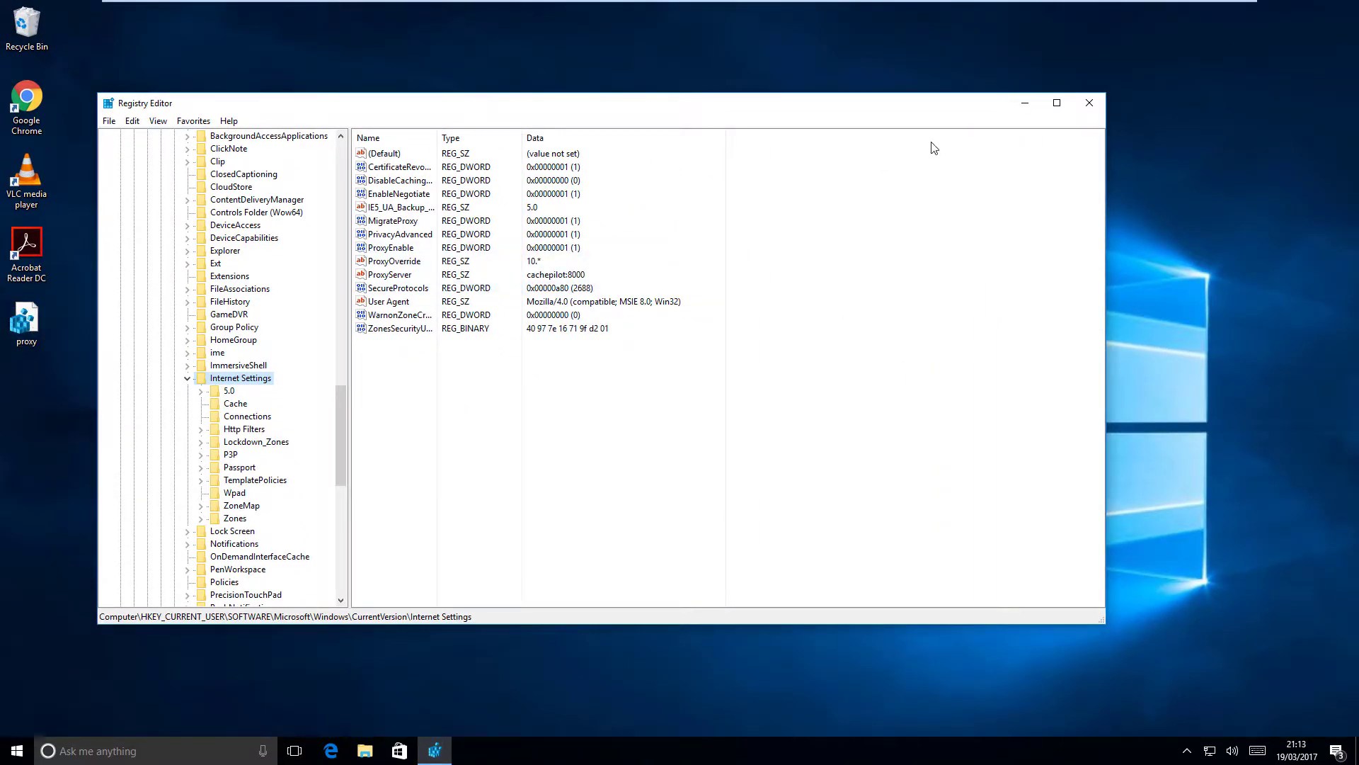
Close Registry Editor and switch off the LAN proxy in Internet Properties.
click(1089, 103)
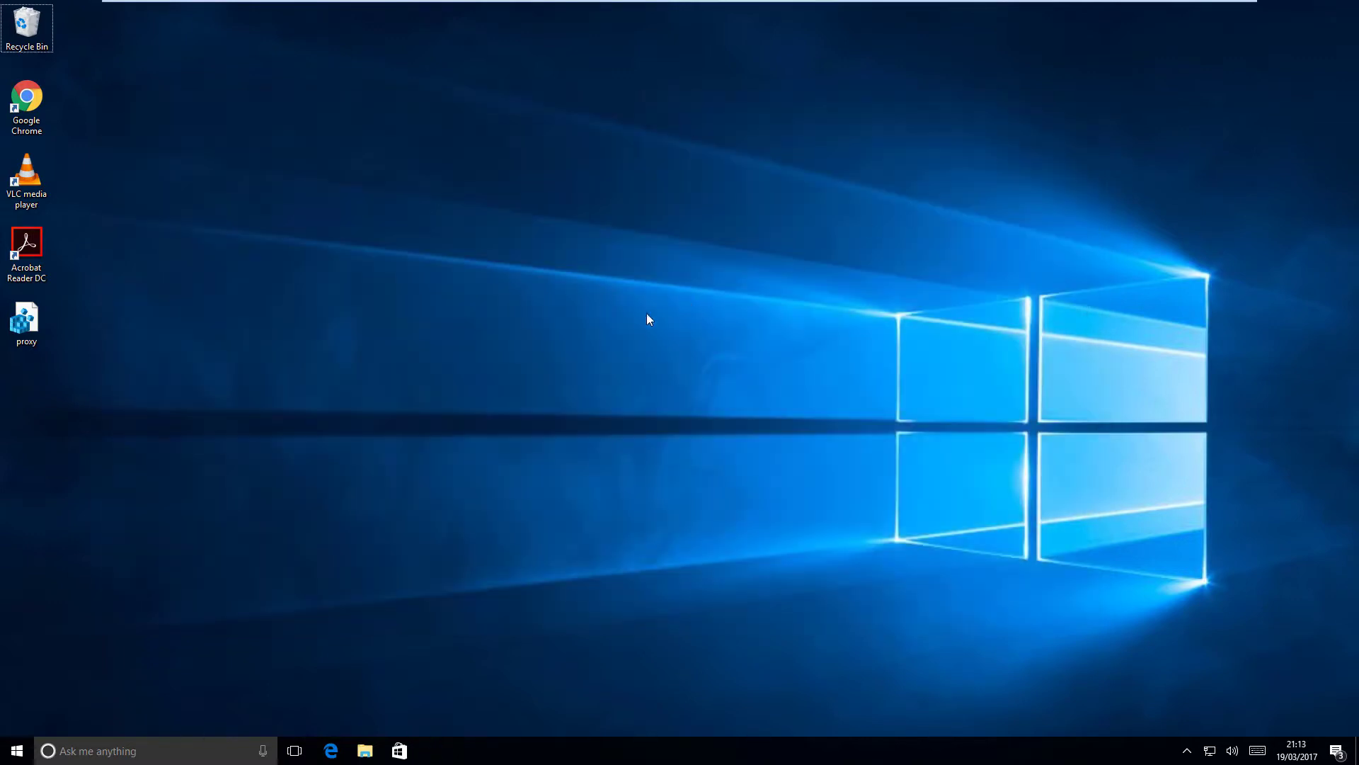
drag(47, 346, 639, 213)
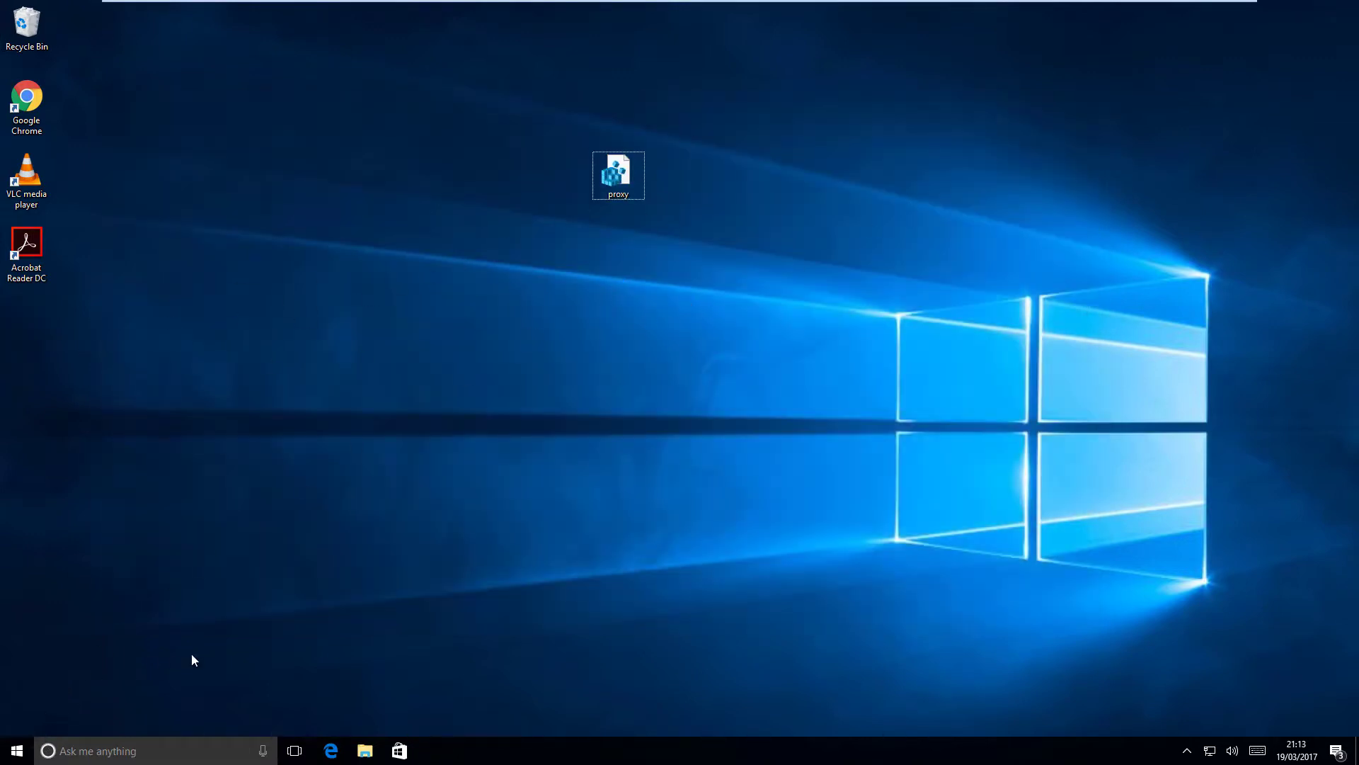
key(super+r)
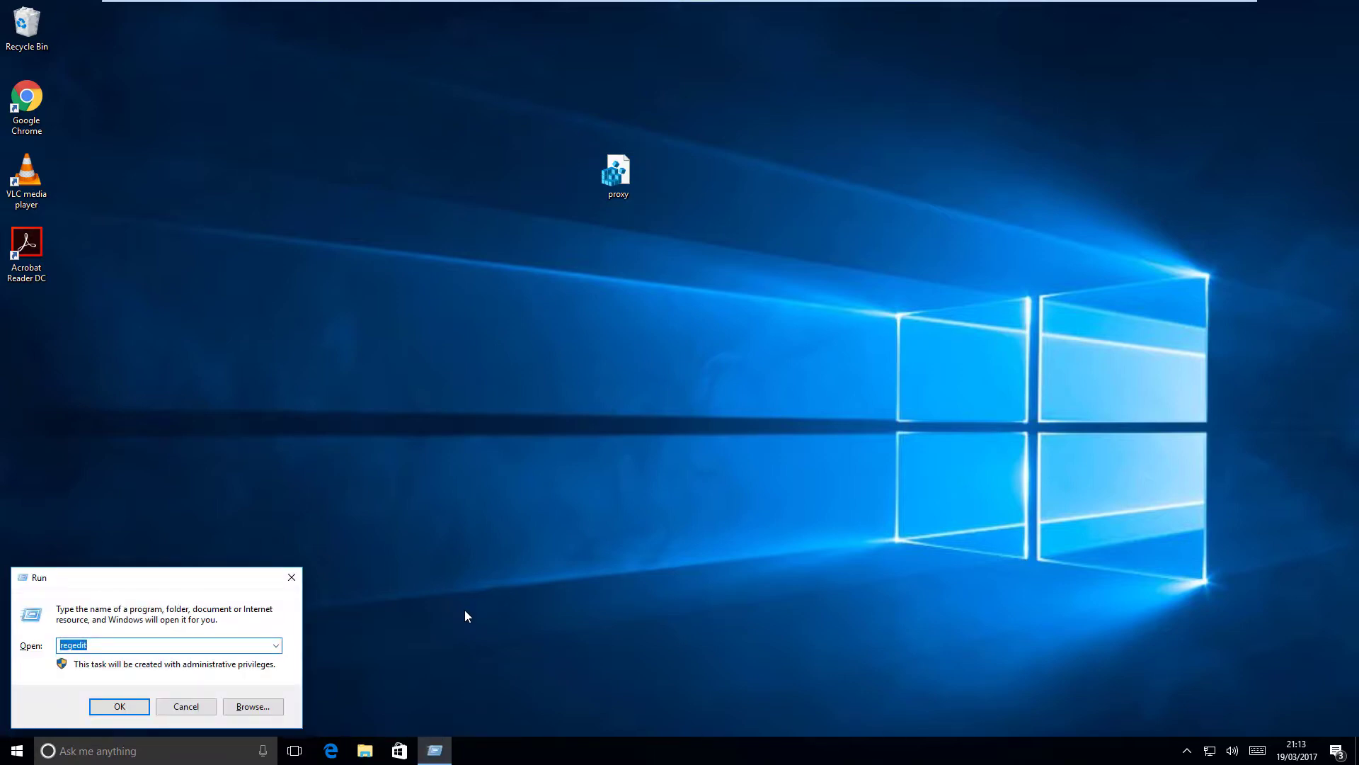
key(Down)
key(Return)
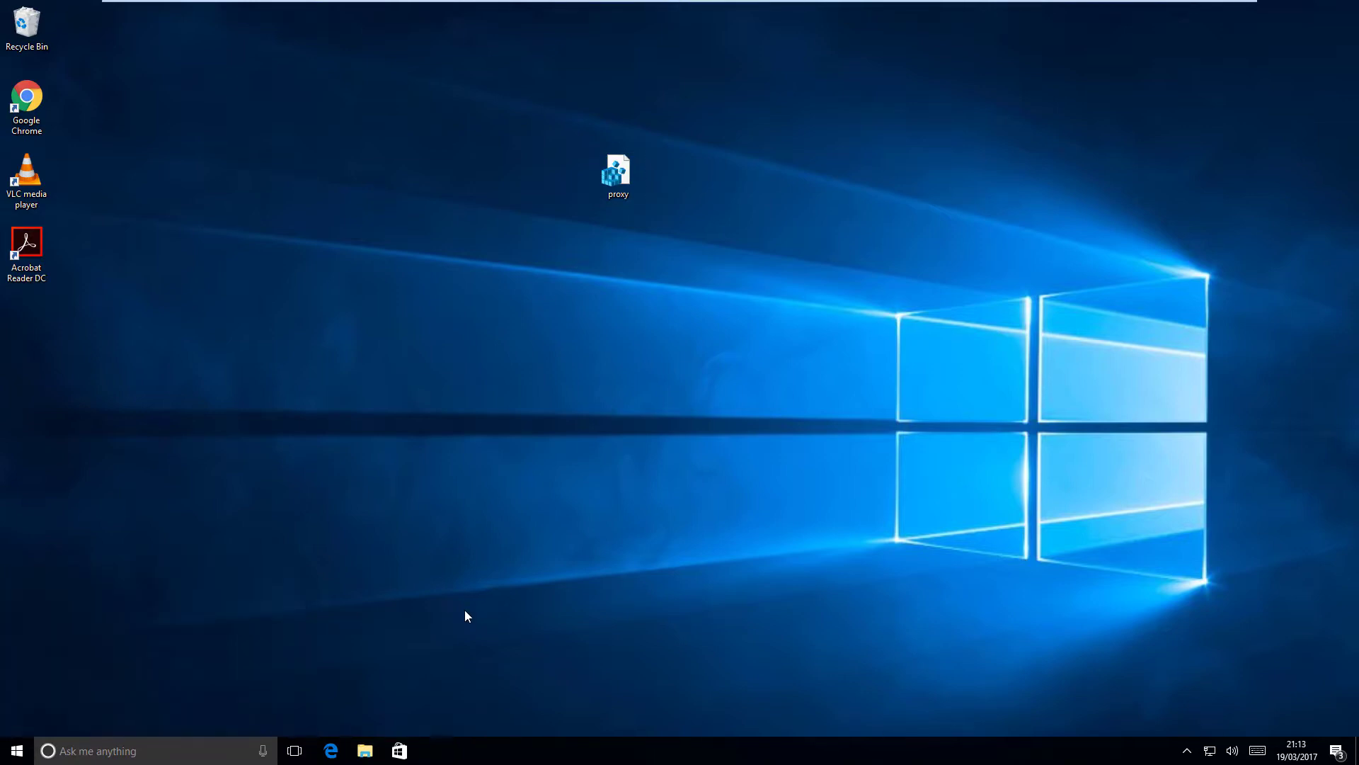
click(212, 72)
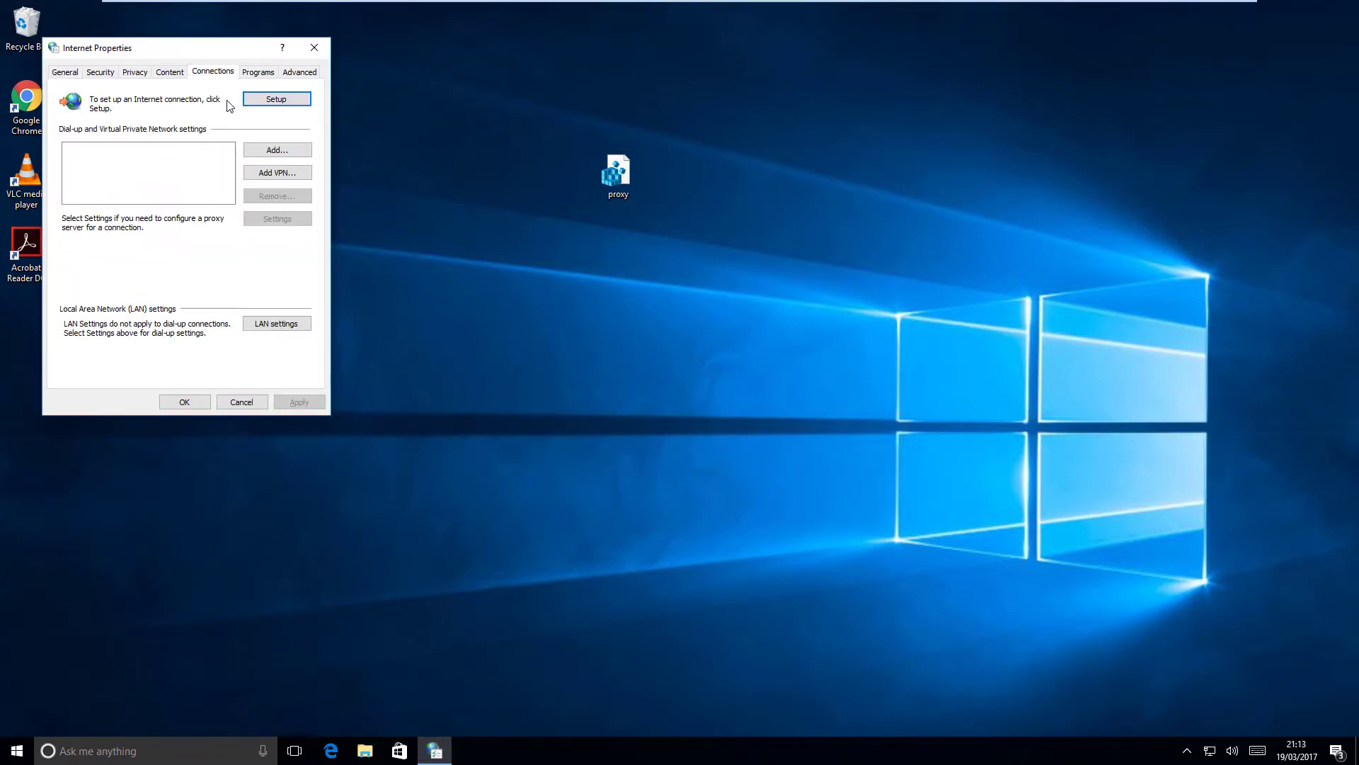
click(276, 323)
click(137, 213)
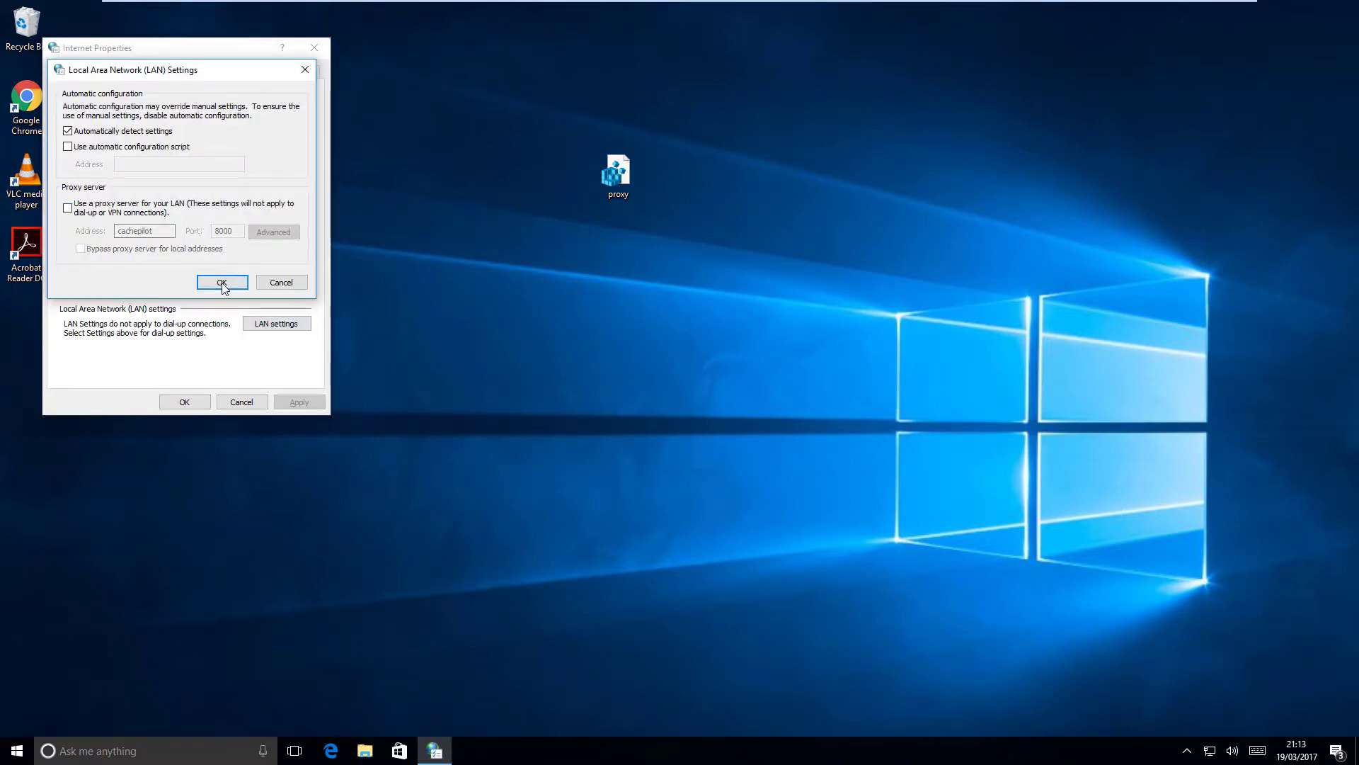
click(221, 282)
click(184, 401)
Merge proxy.reg back into the registry and dismiss the success message.
double_click(618, 177)
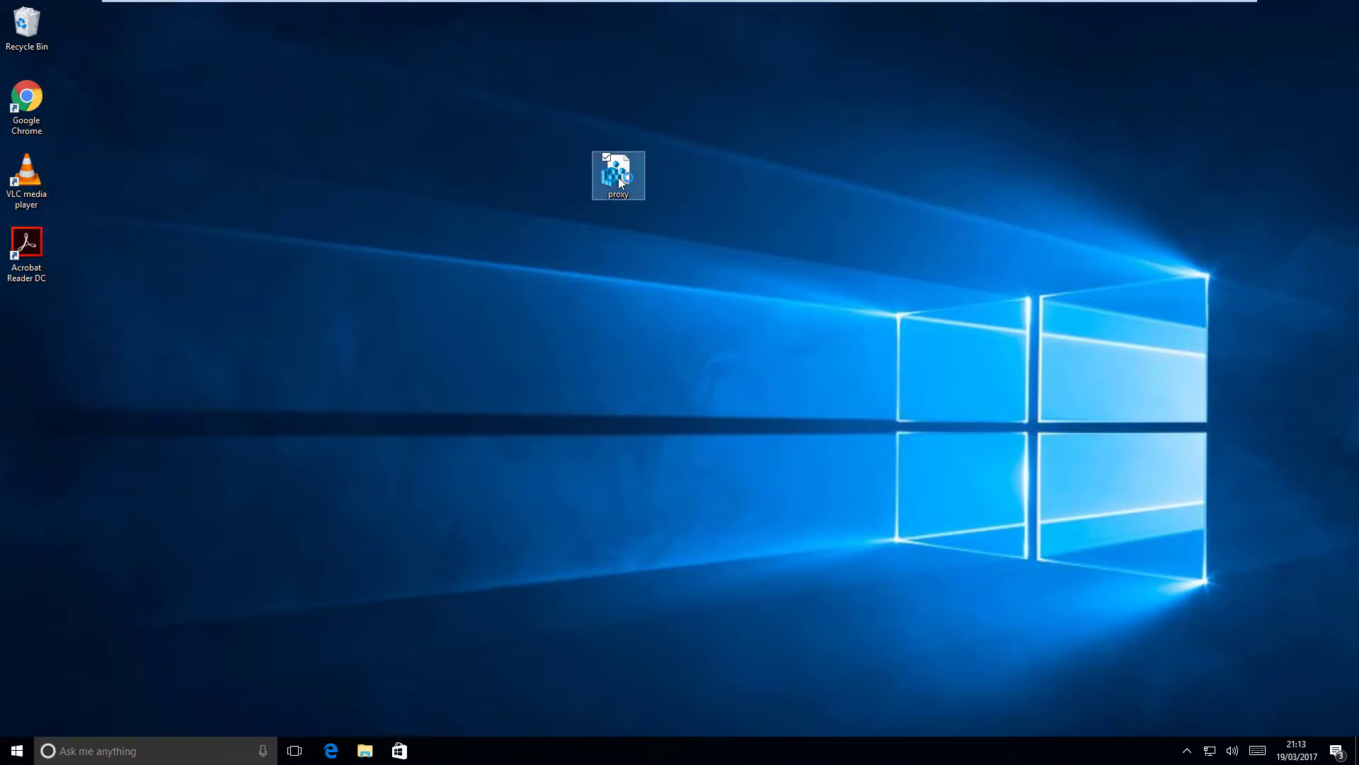
click(783, 392)
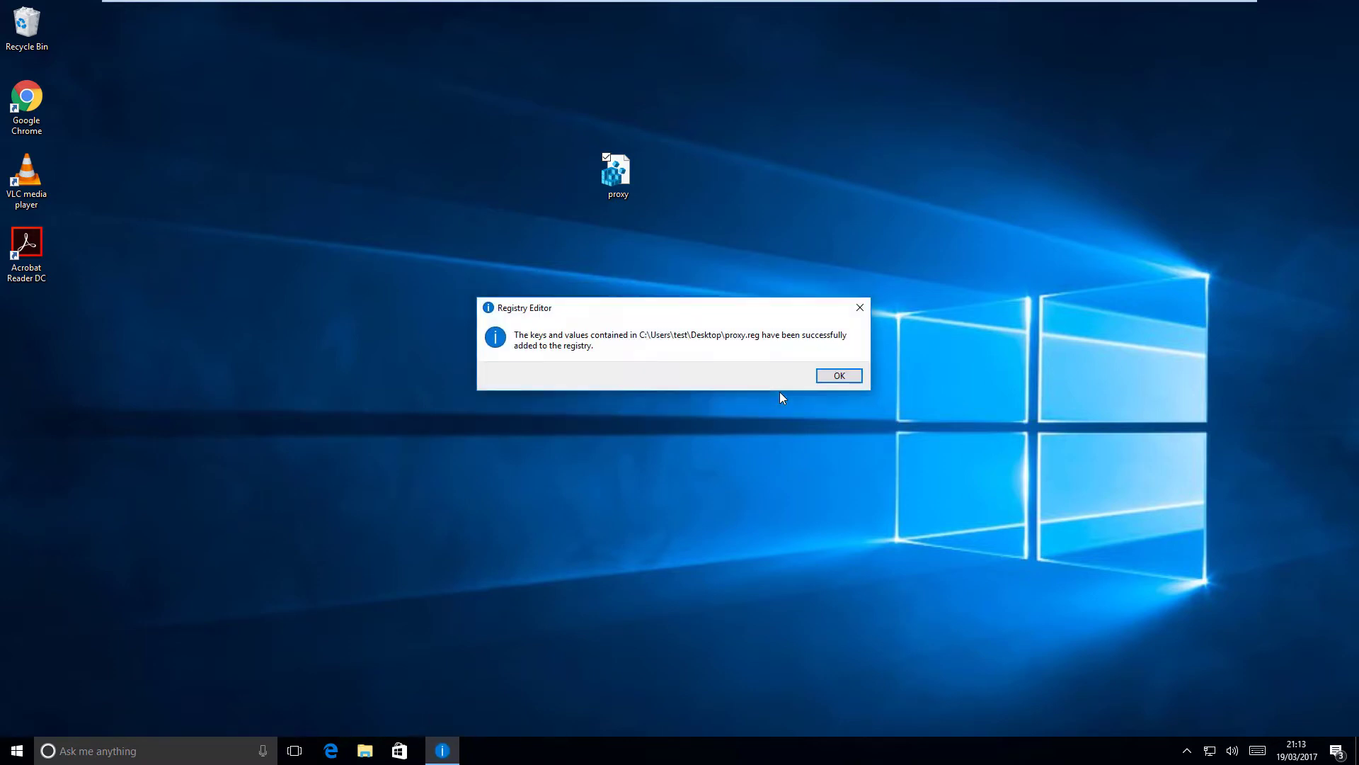
click(839, 376)
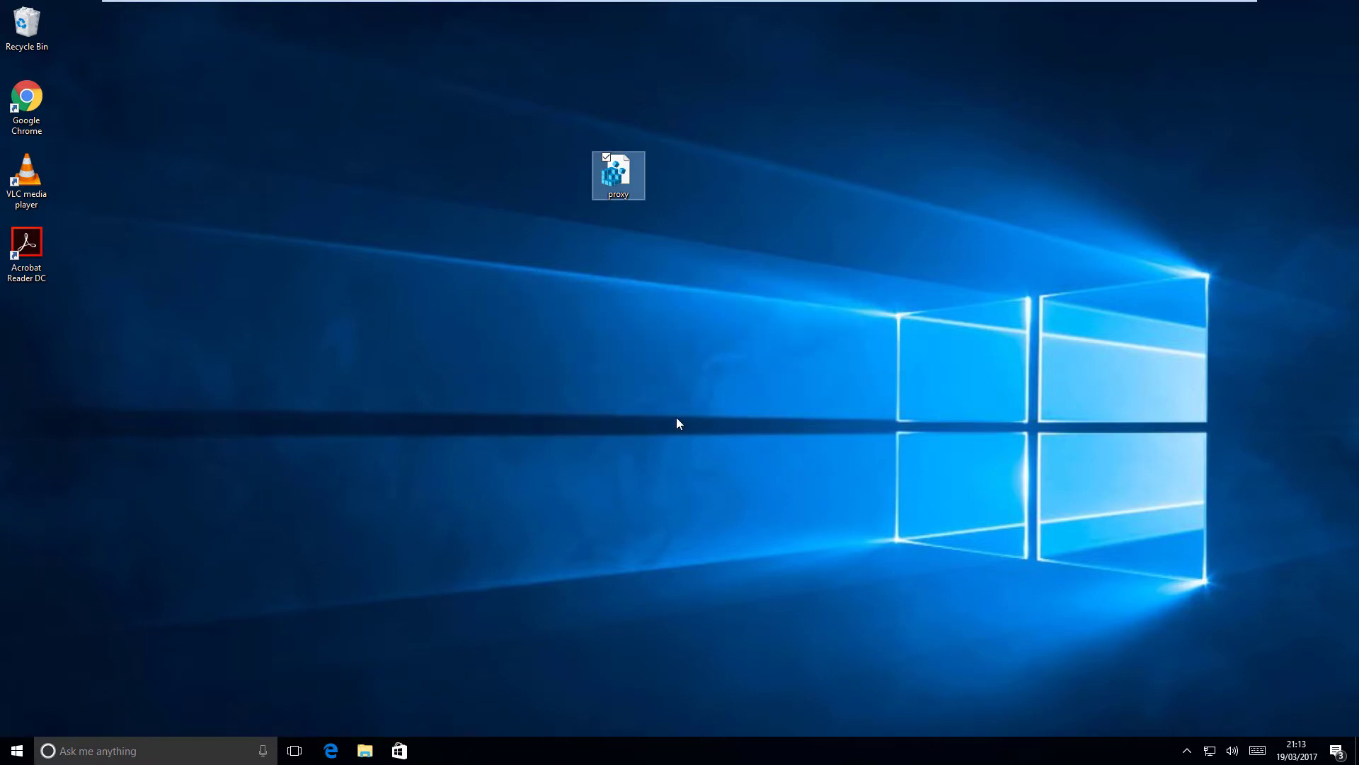
key(super+r)
key(Return)
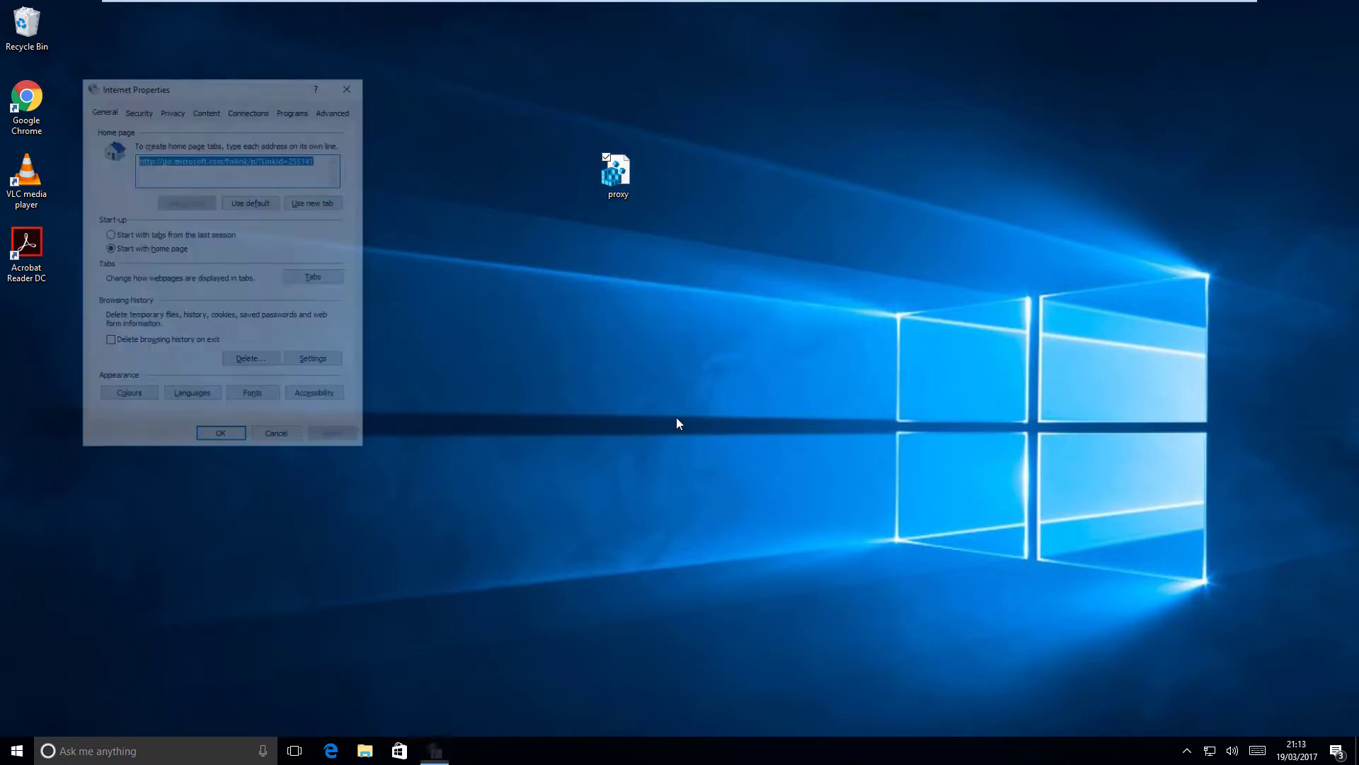
click(256, 110)
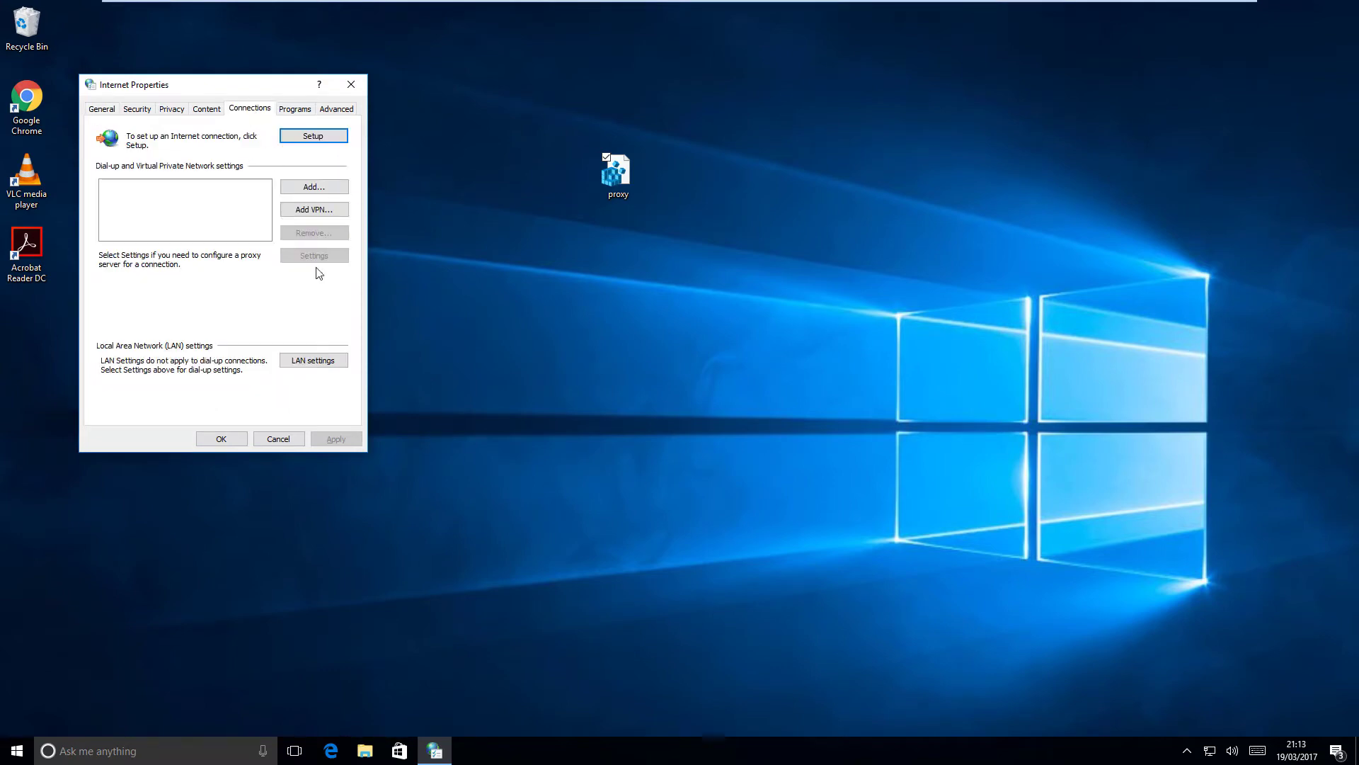
click(309, 361)
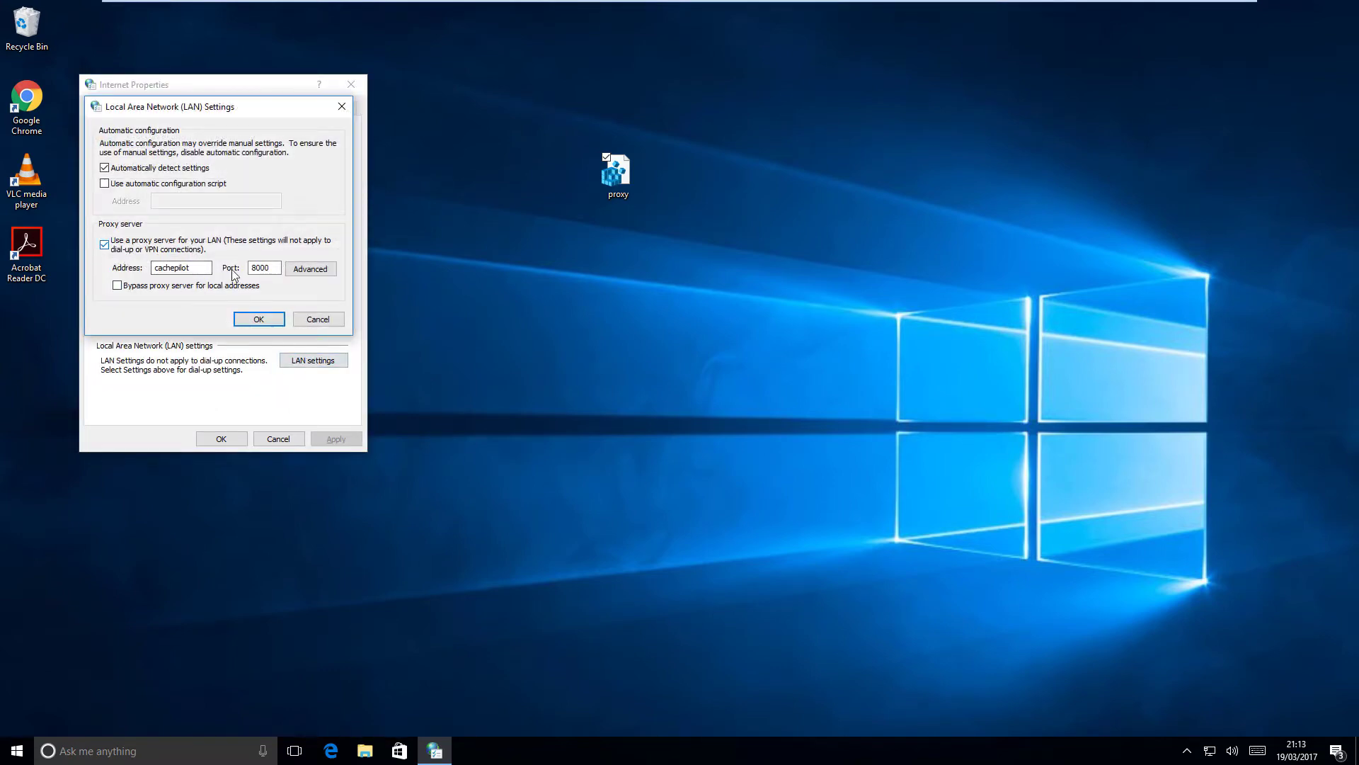
click(259, 319)
click(221, 438)
click(415, 350)
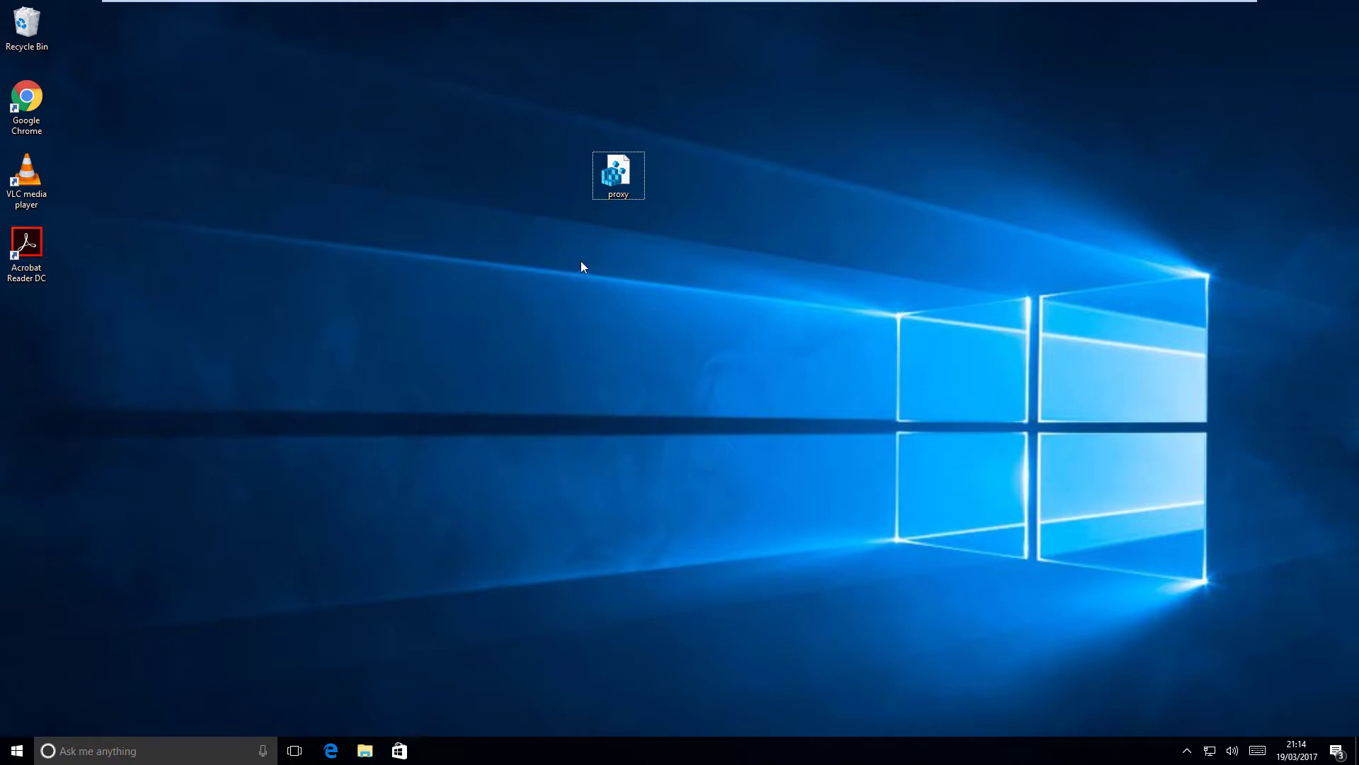
Create a desktop folder named proxy and move proxy.reg into it.
double_click(616, 188)
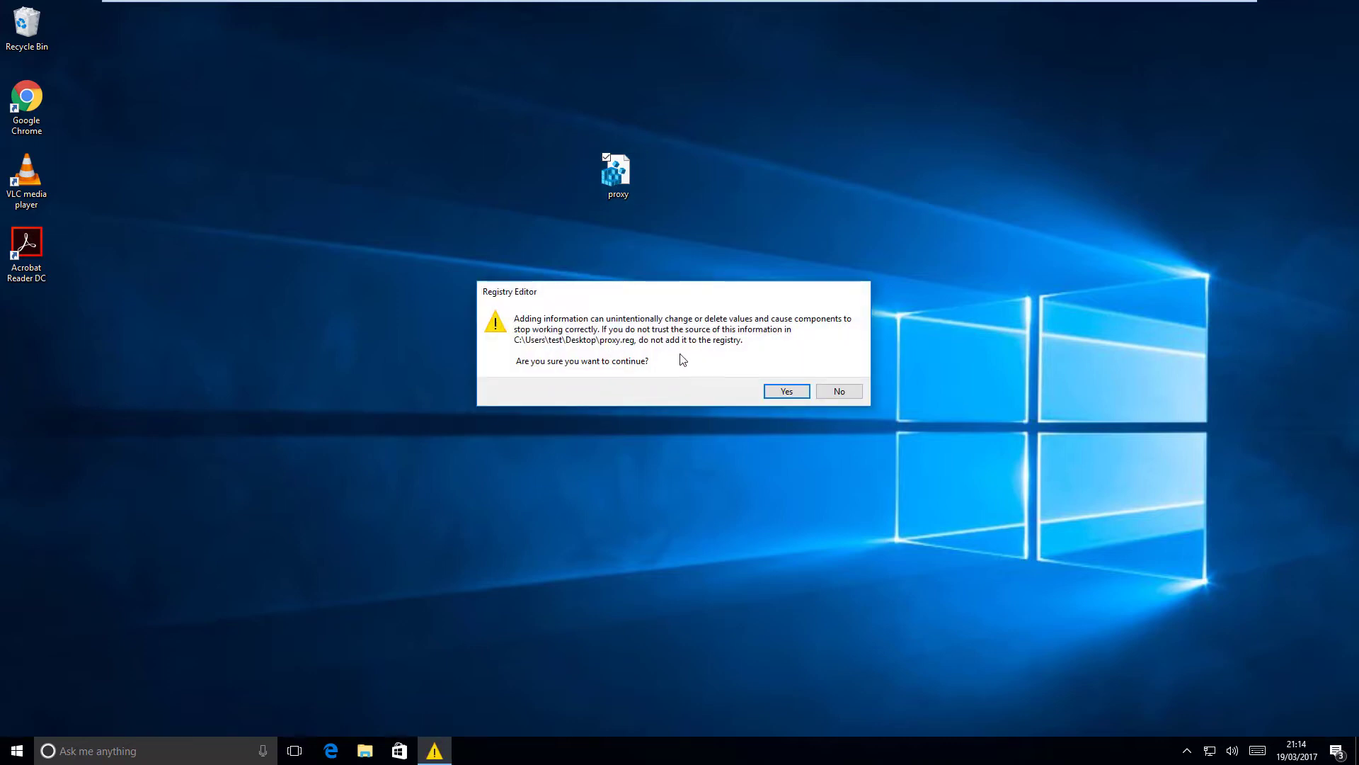
click(842, 391)
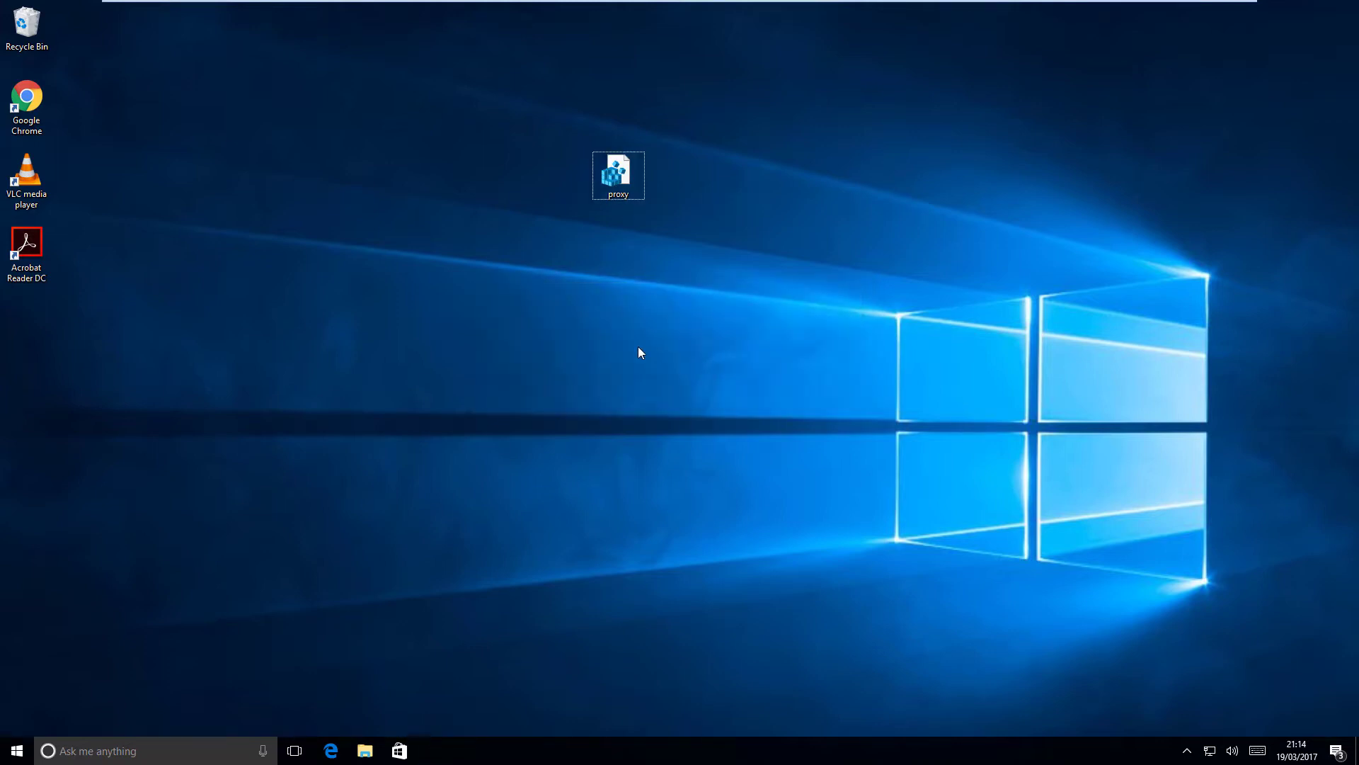
right_click(526, 266)
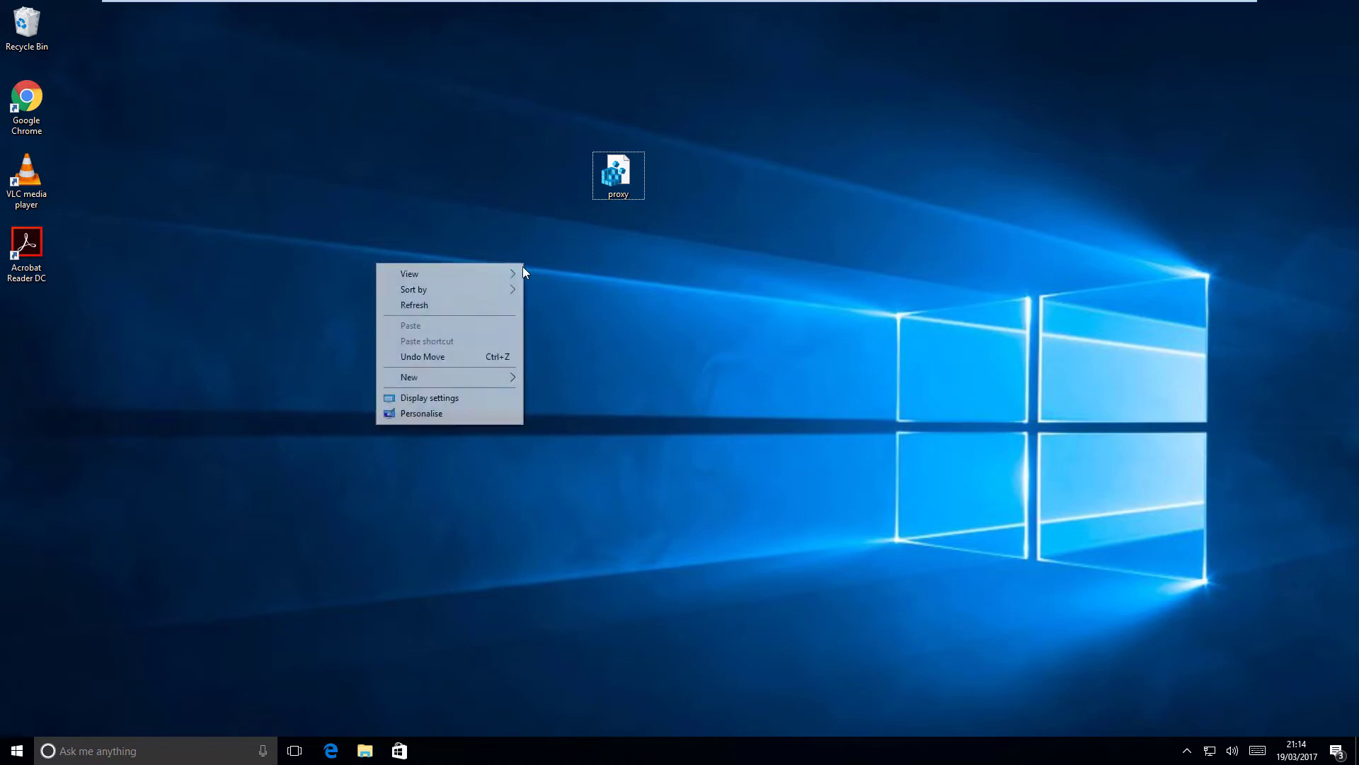
mouse_move(432, 378)
click(243, 378)
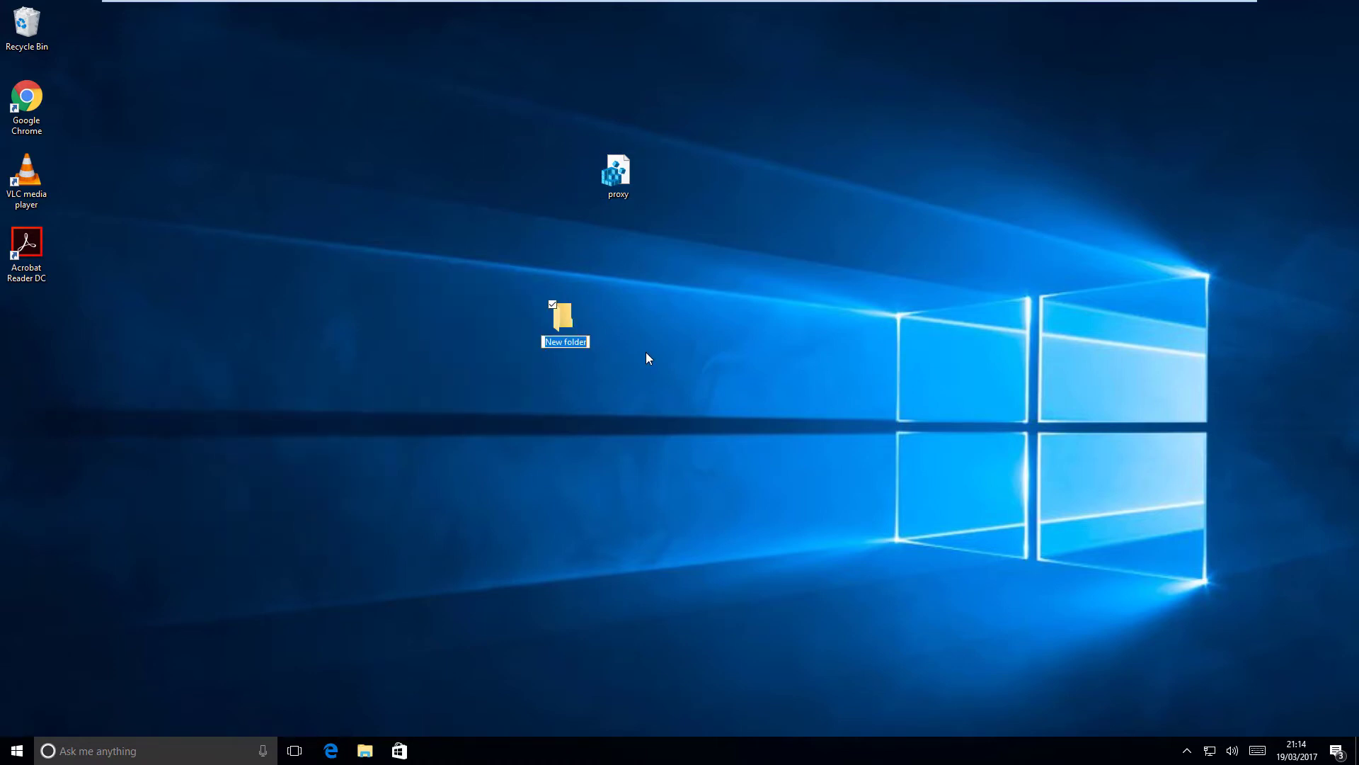
text(proxy)
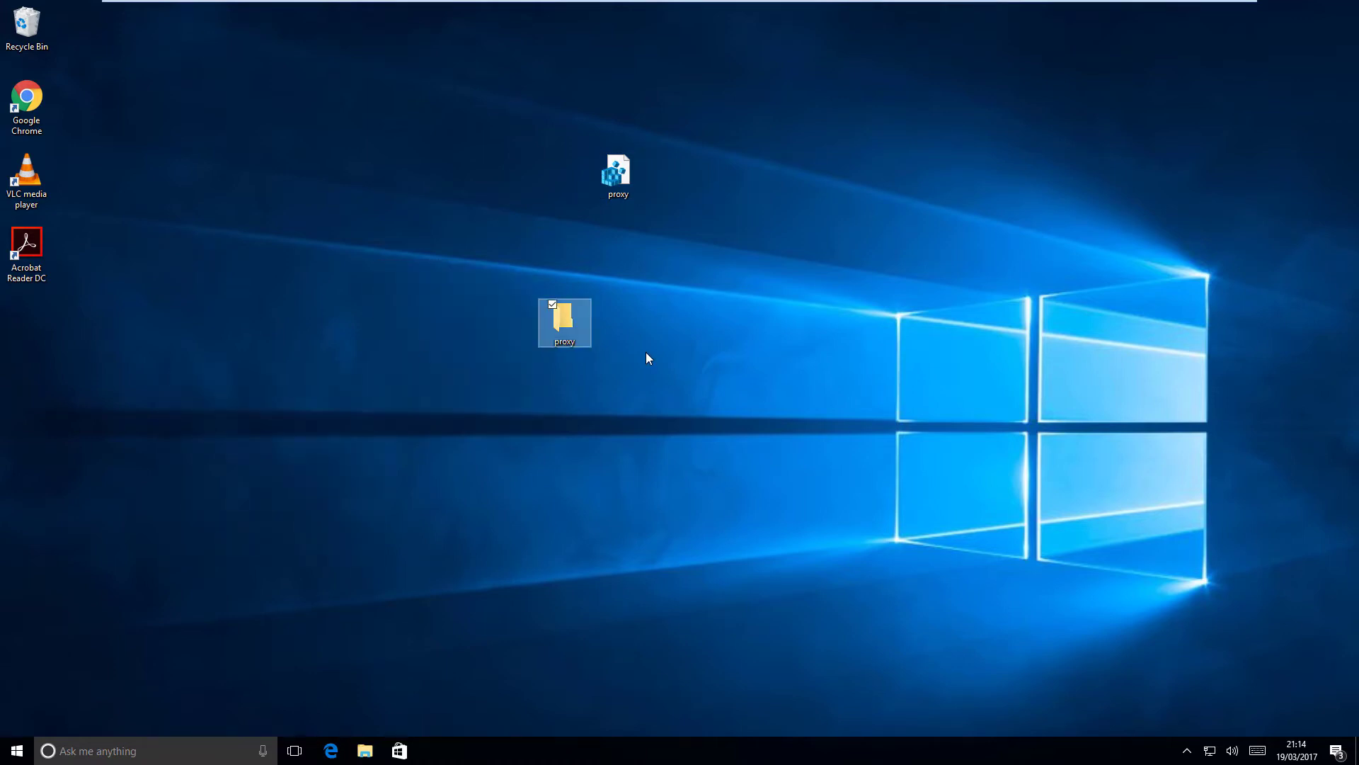
key(Return)
drag(616, 174, 562, 327)
In the proxy folder, create a text document named addproxy and open it in Notepad.
double_click(563, 327)
right_click(402, 345)
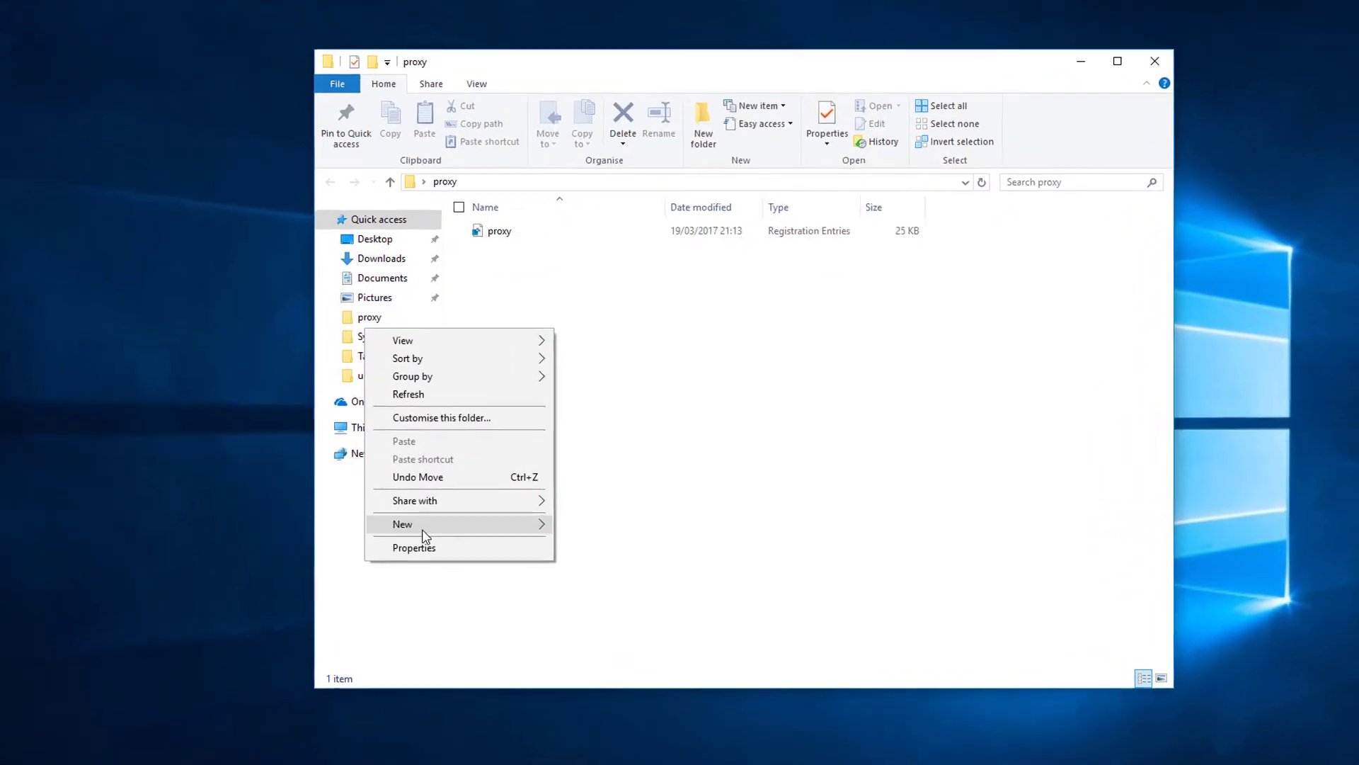
mouse_move(425, 512)
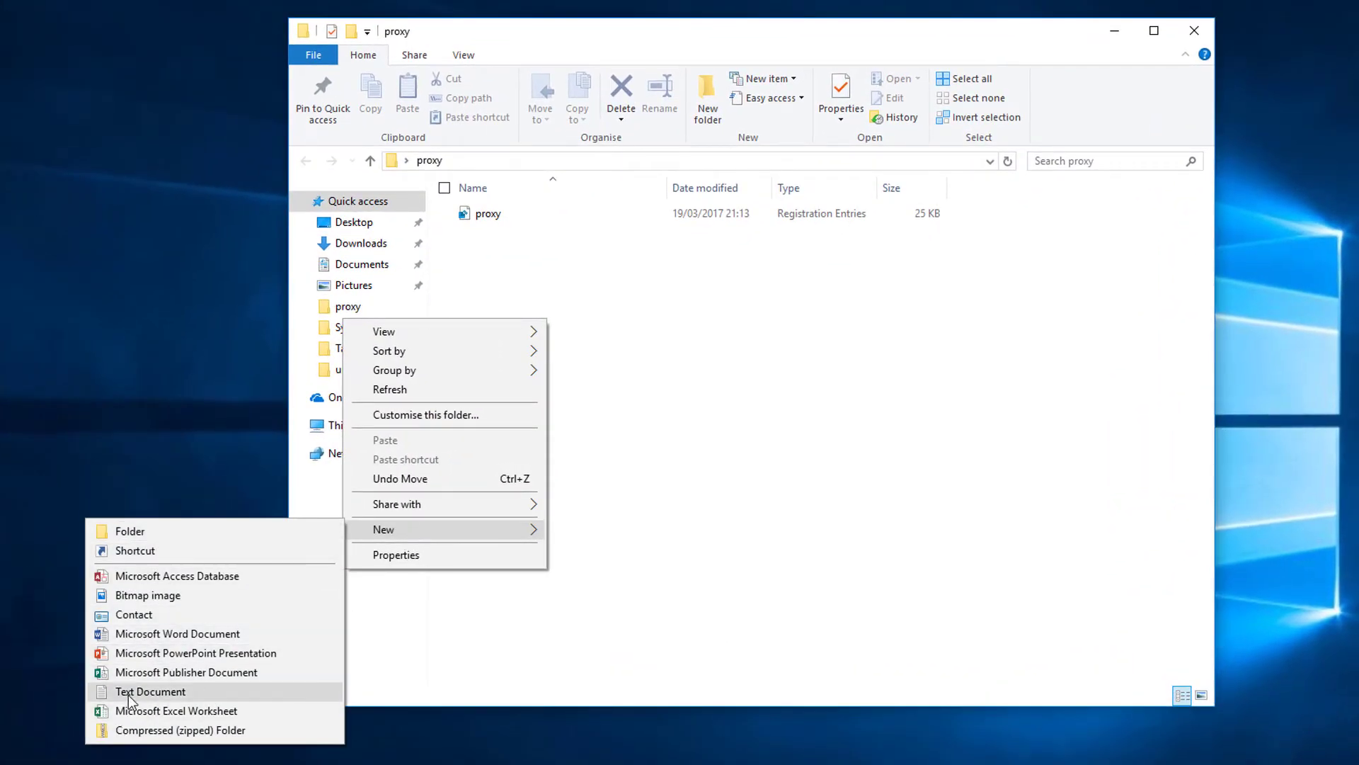
click(156, 691)
text(webproxy)
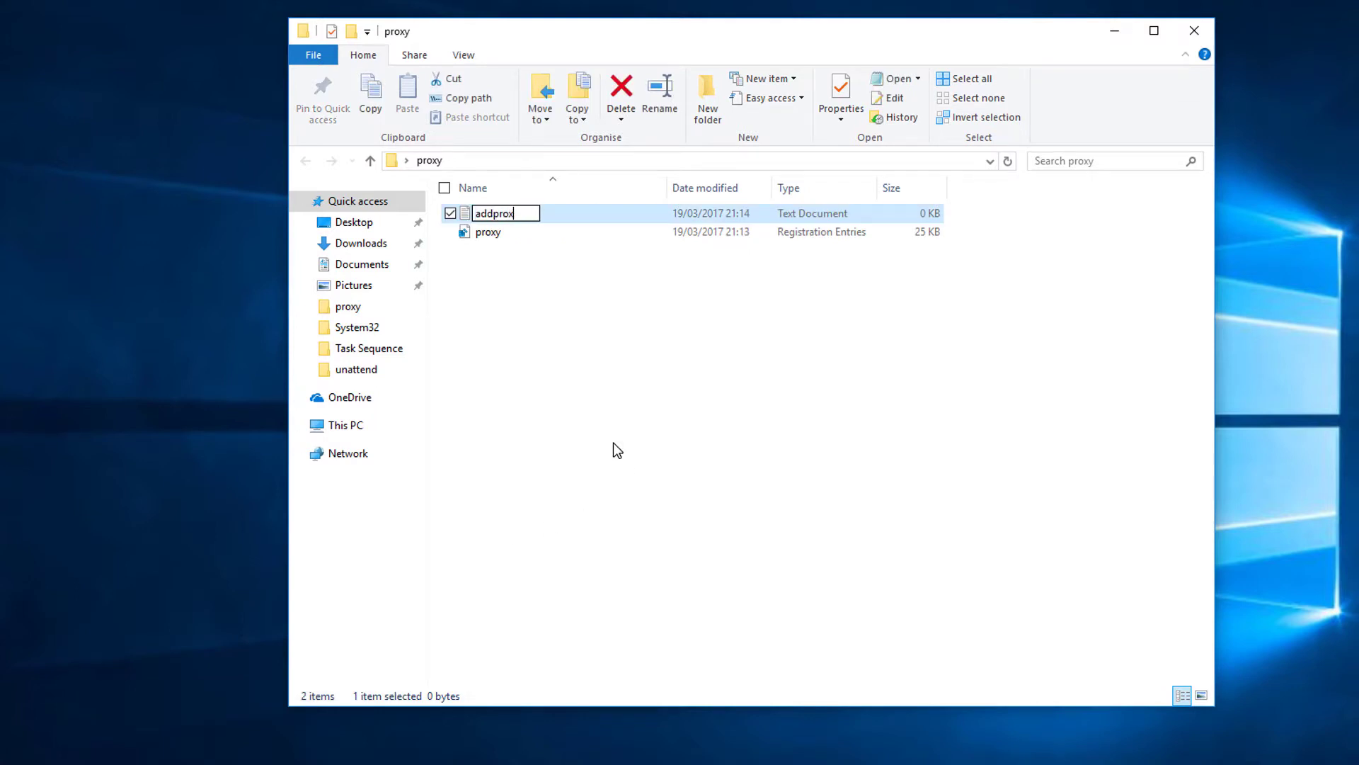
key(Escape)
key(F2)
text(addproxy)
click(528, 281)
click(495, 214)
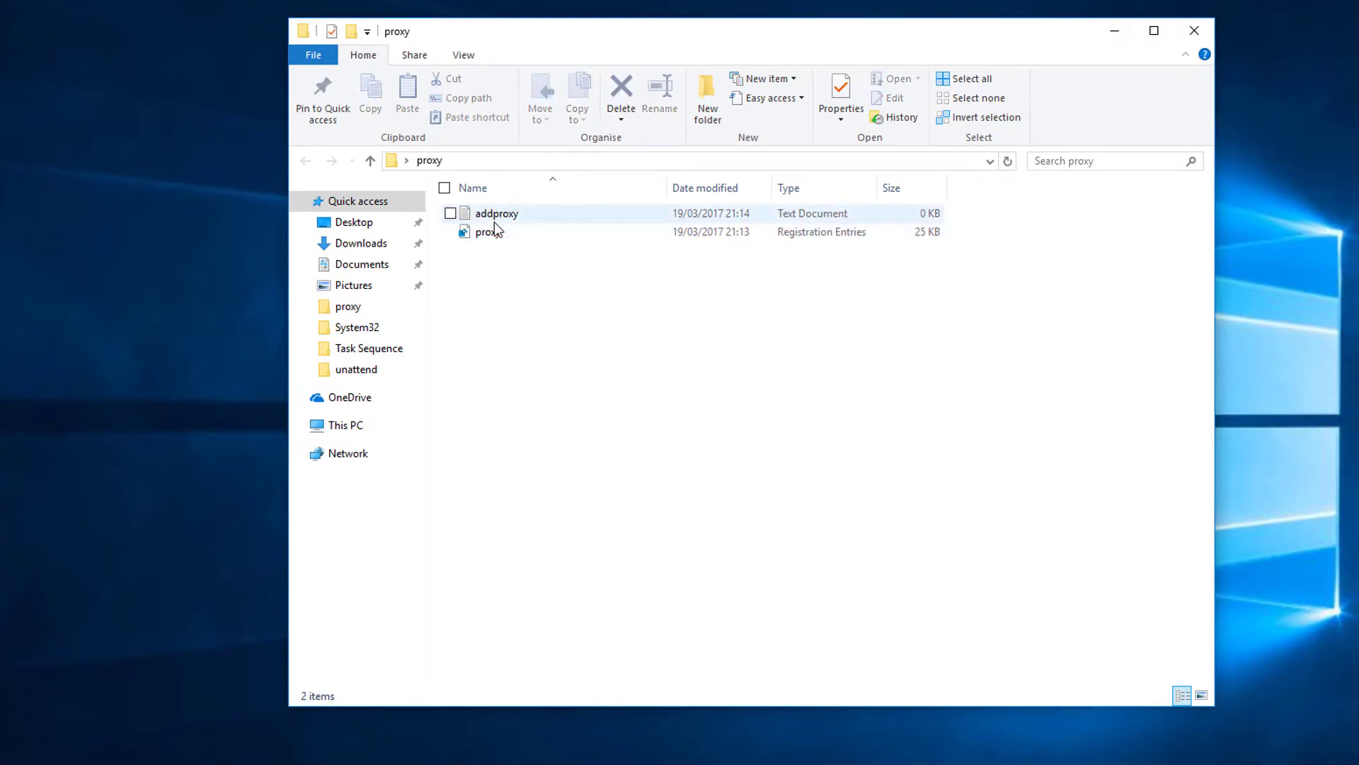
double_click(496, 214)
Type the two lines 'reg import proxy.reg' and 'pause' in Notepad.
text(reg)
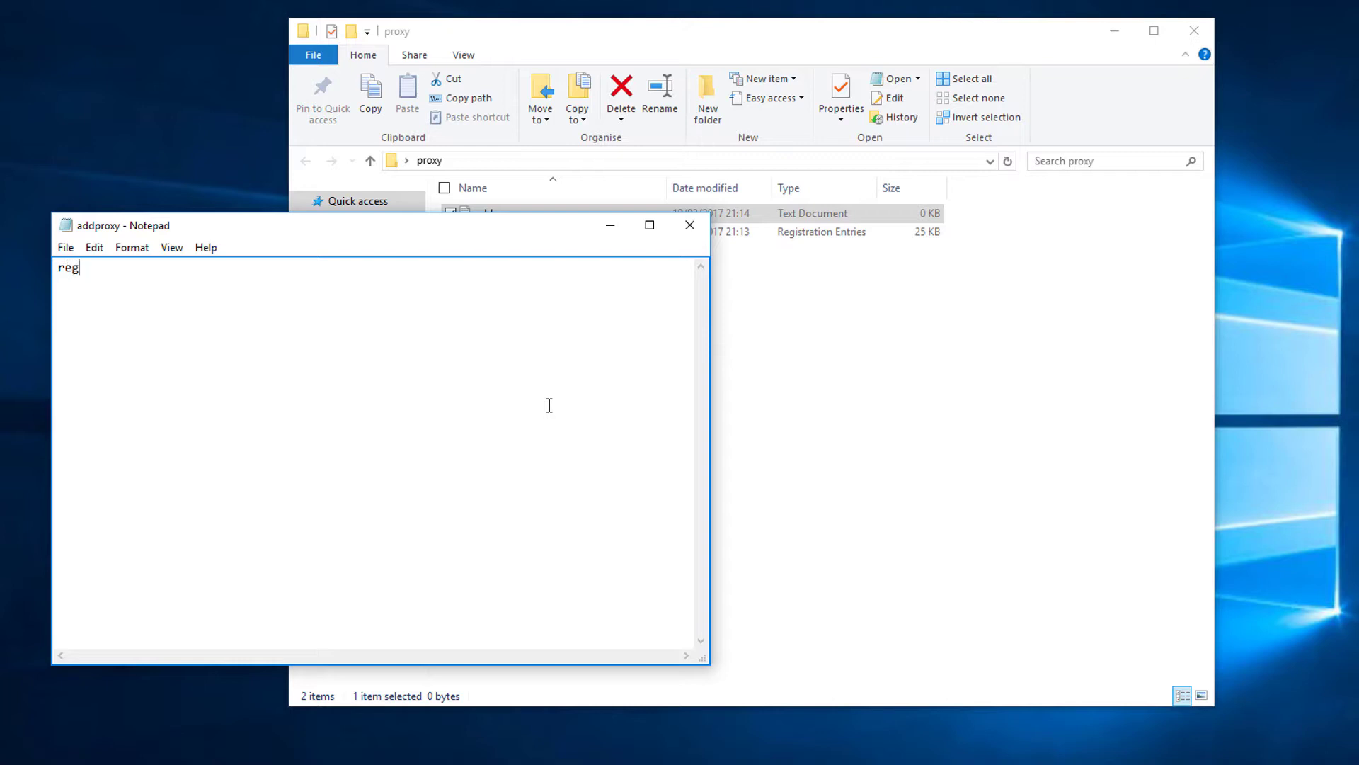
text( import)
drag(297, 225, 439, 351)
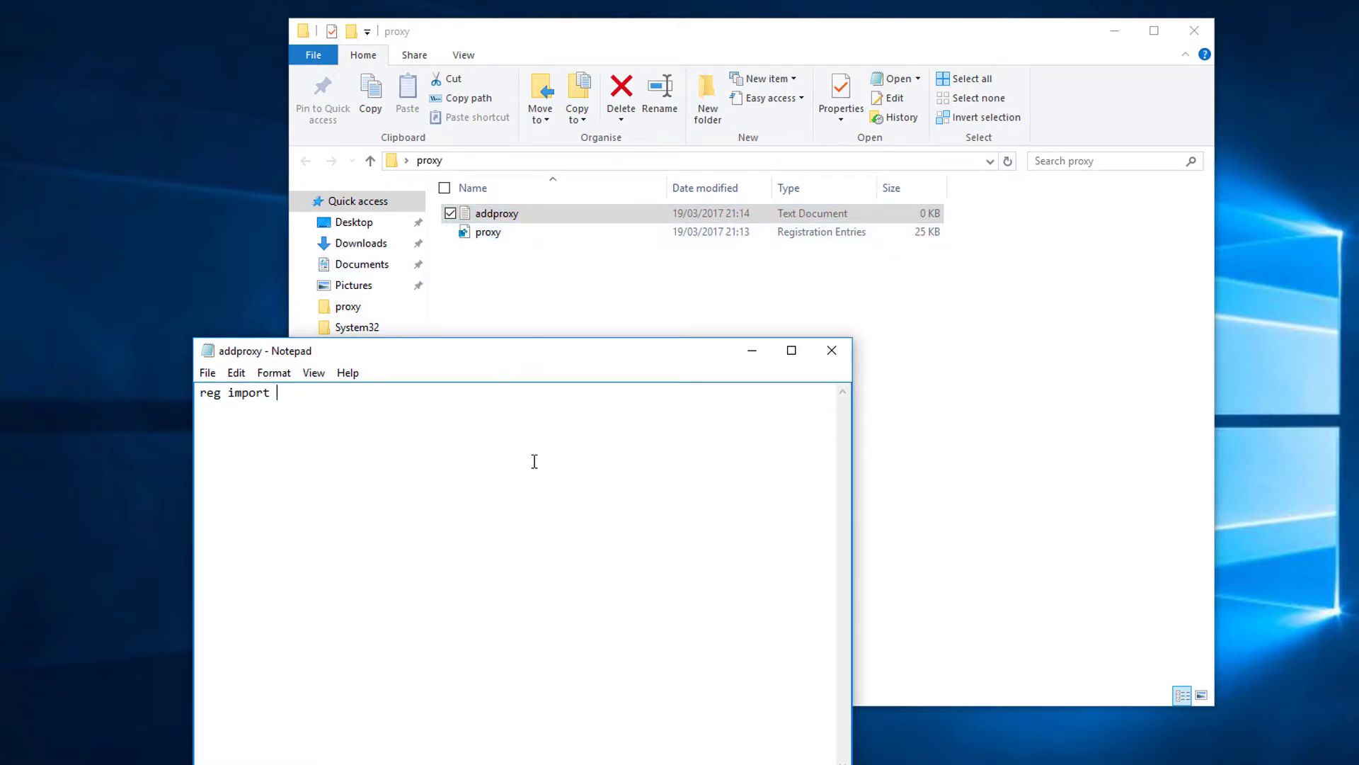
text(proxy.tr)
key(BackSpace)
key(BackSpace)
text(reg)
key(Return)
text(pause)
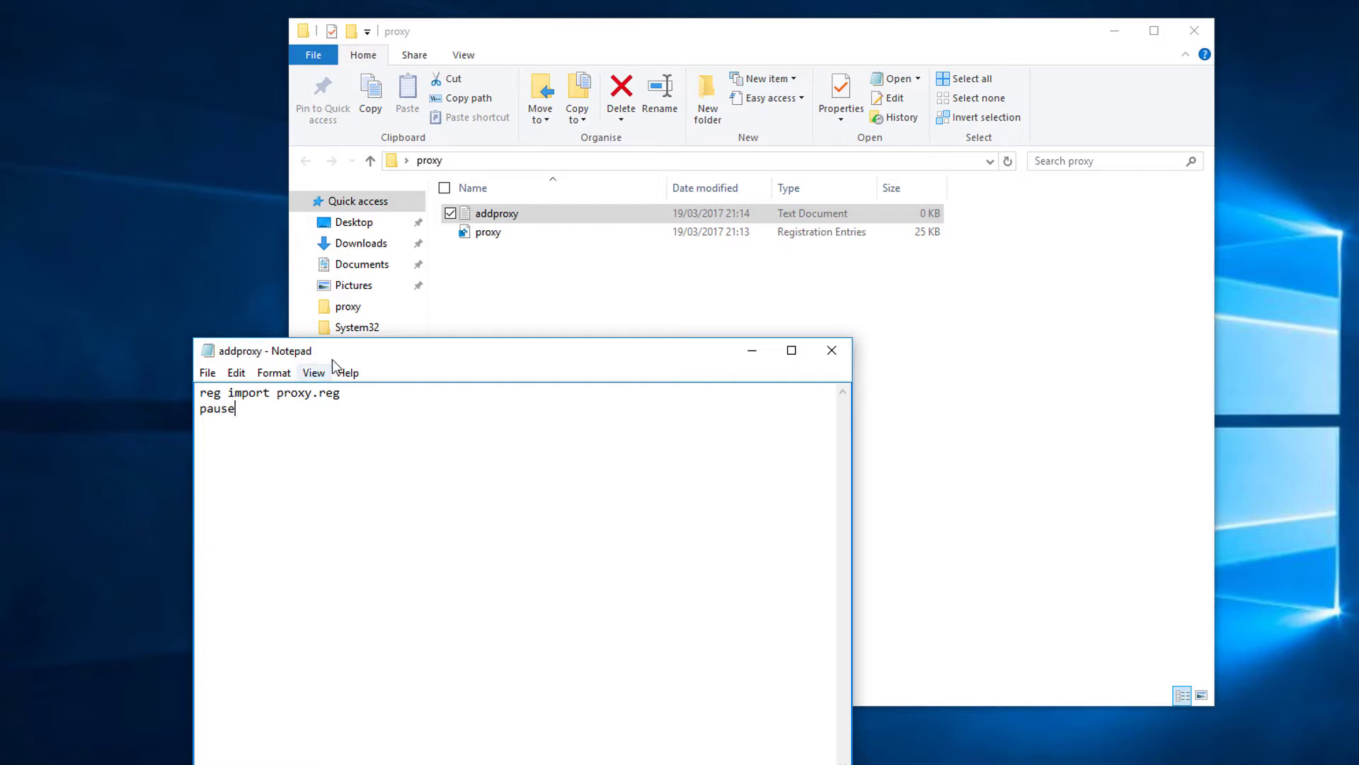
drag(321, 349, 390, 227)
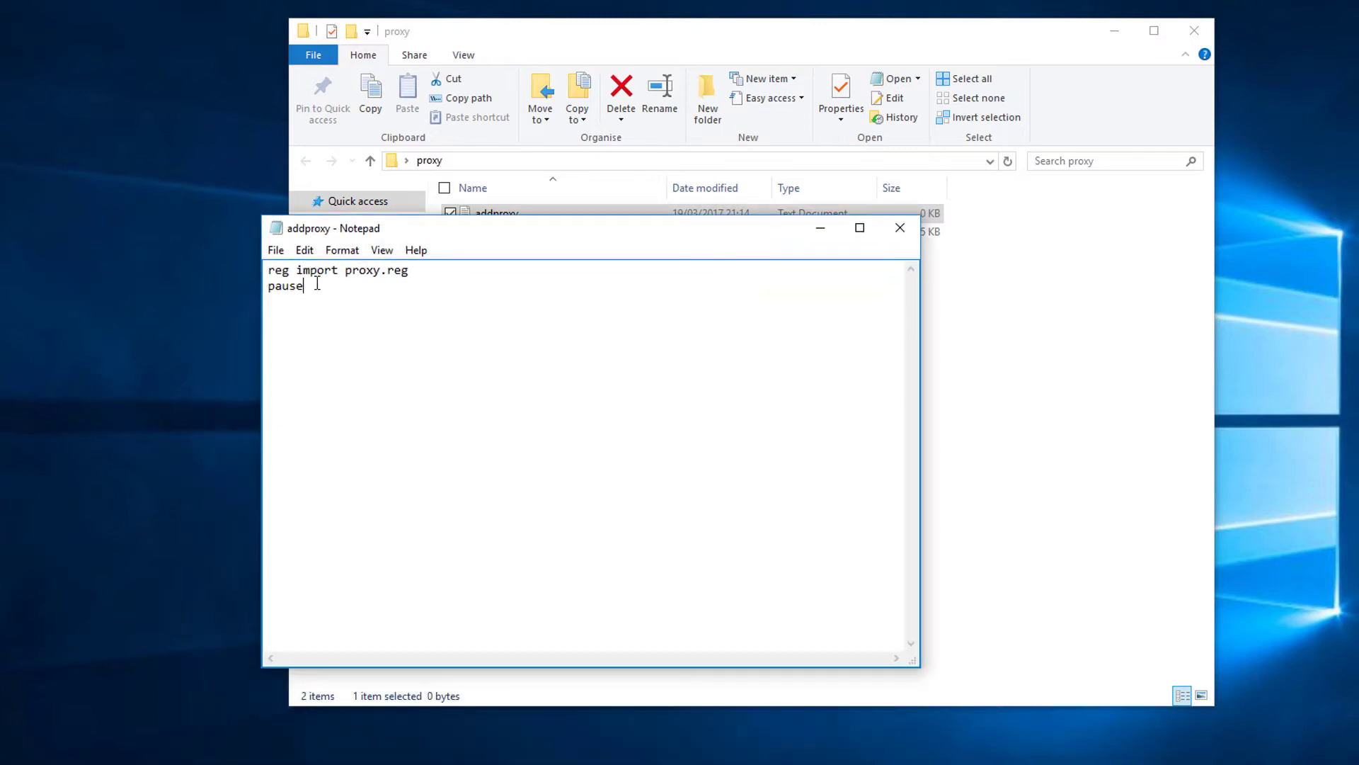
Save the script as addproxy.bat using the All Files type, then close Notepad.
click(277, 251)
click(191, 325)
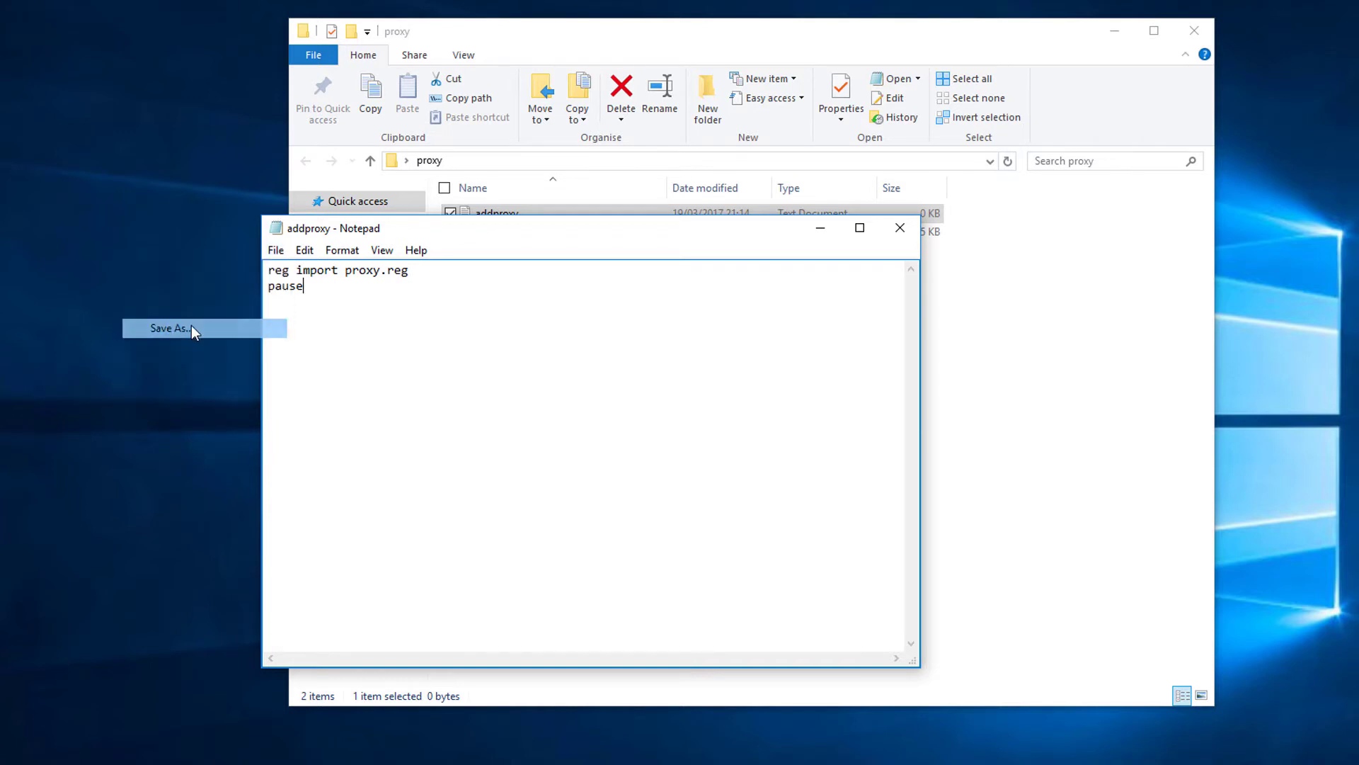
click(411, 609)
click(425, 639)
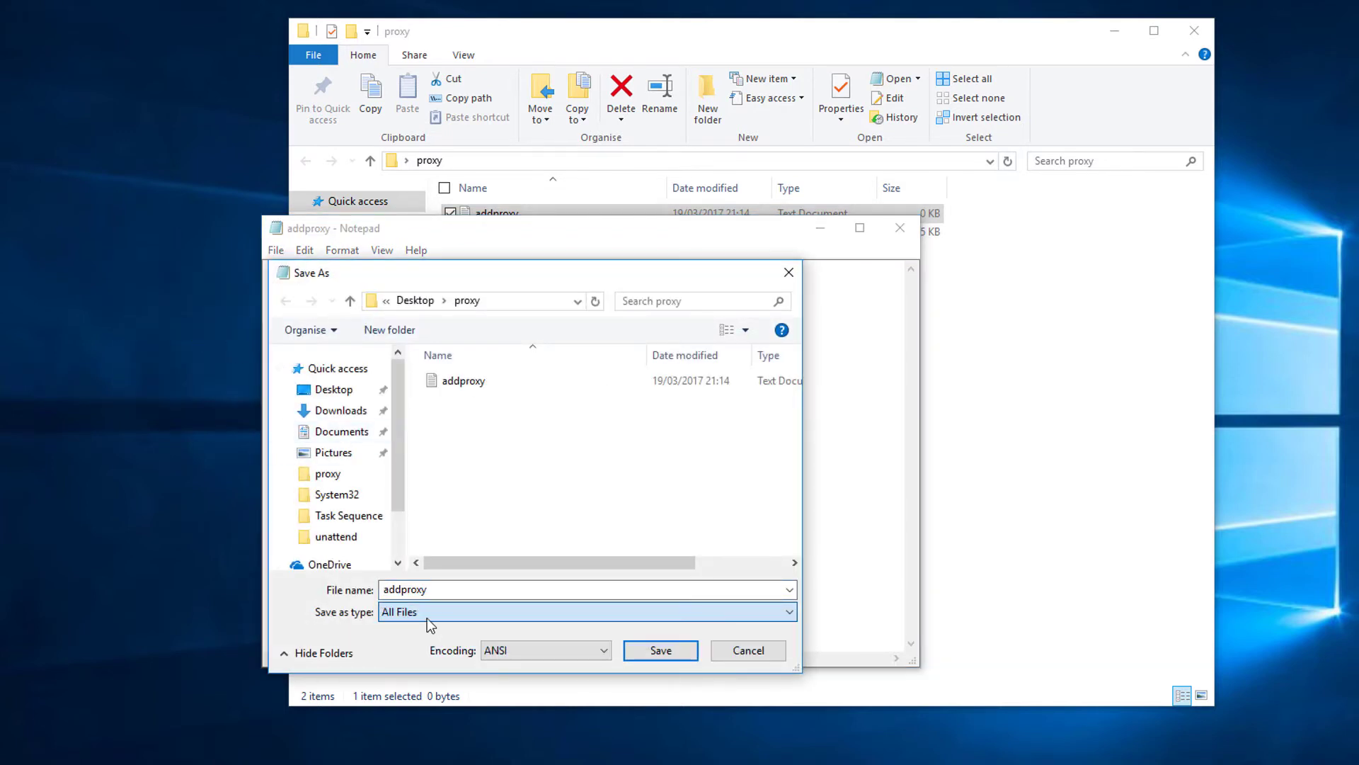
click(456, 591)
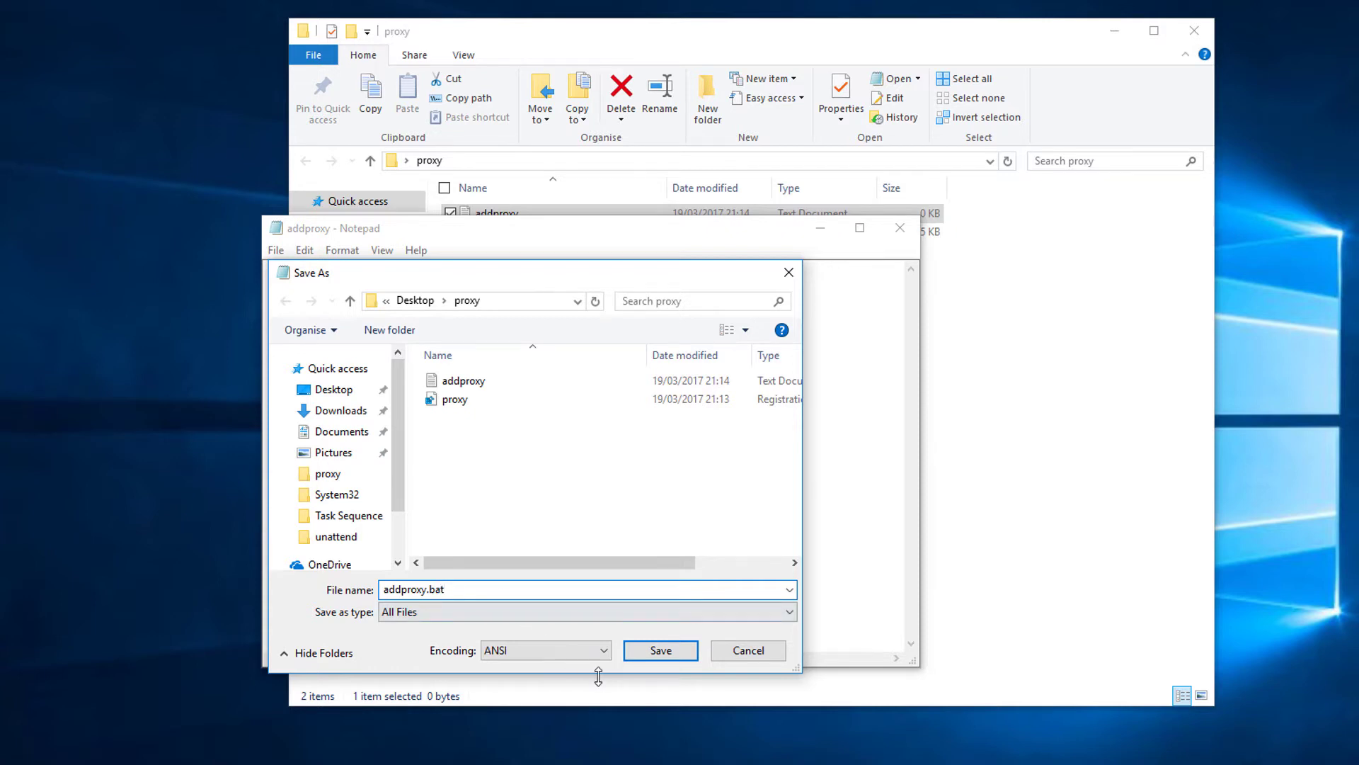
click(662, 650)
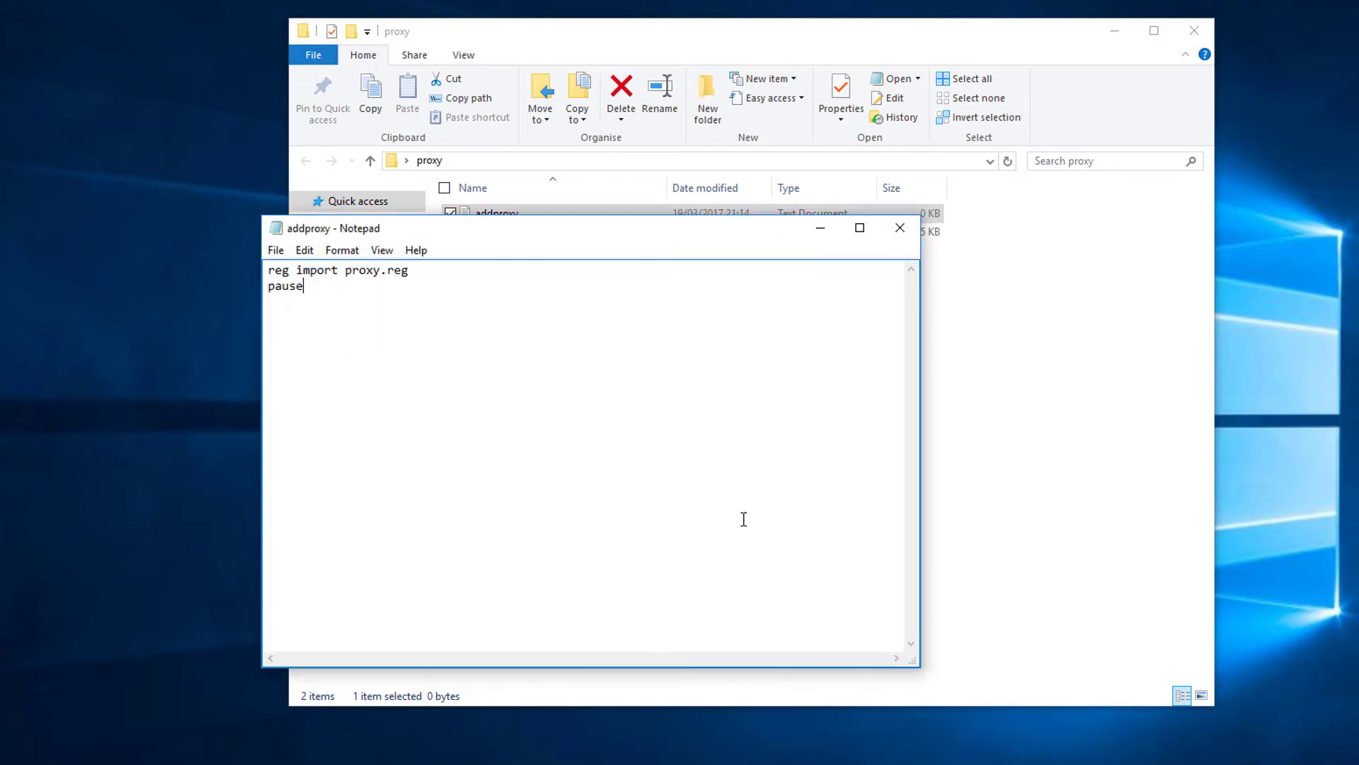
click(900, 227)
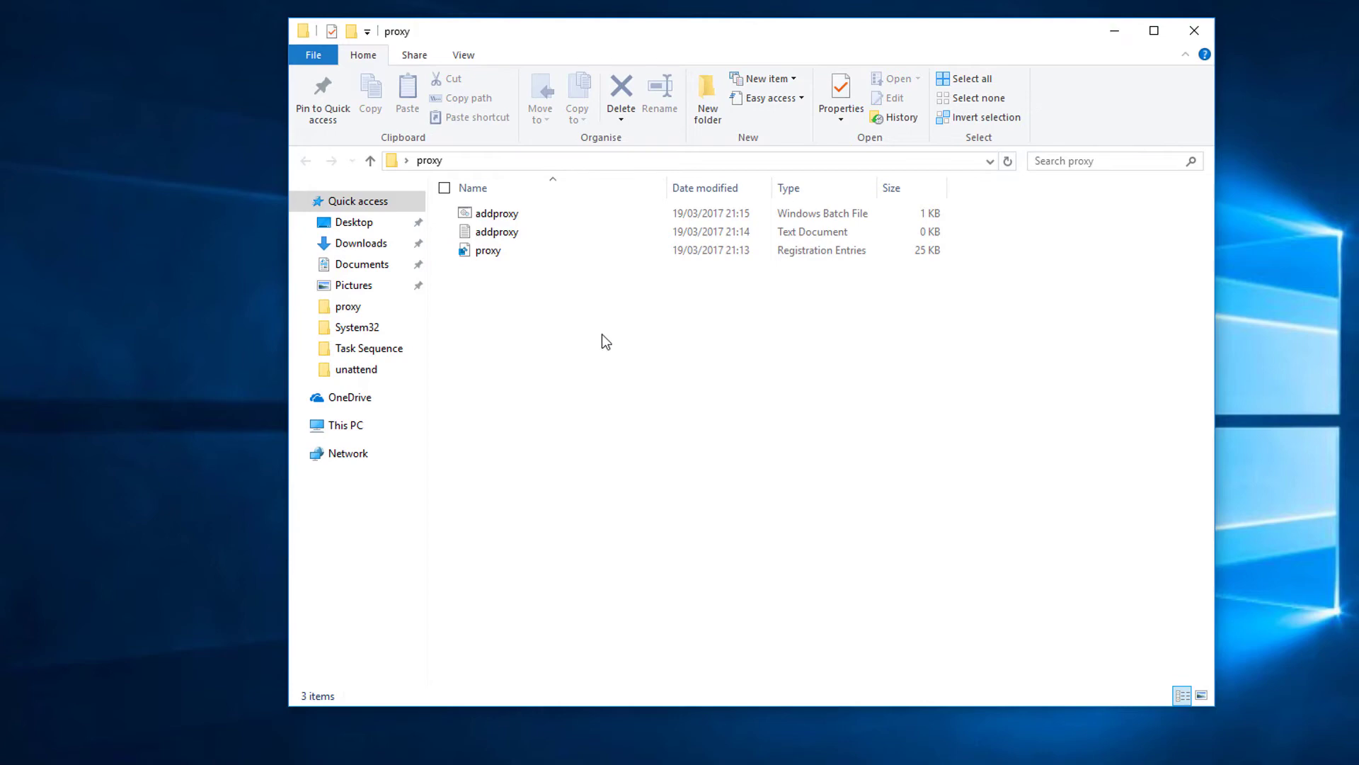
Delete the empty addproxy text file, then review and close Internet Properties' LAN settings.
click(497, 234)
key(Delete)
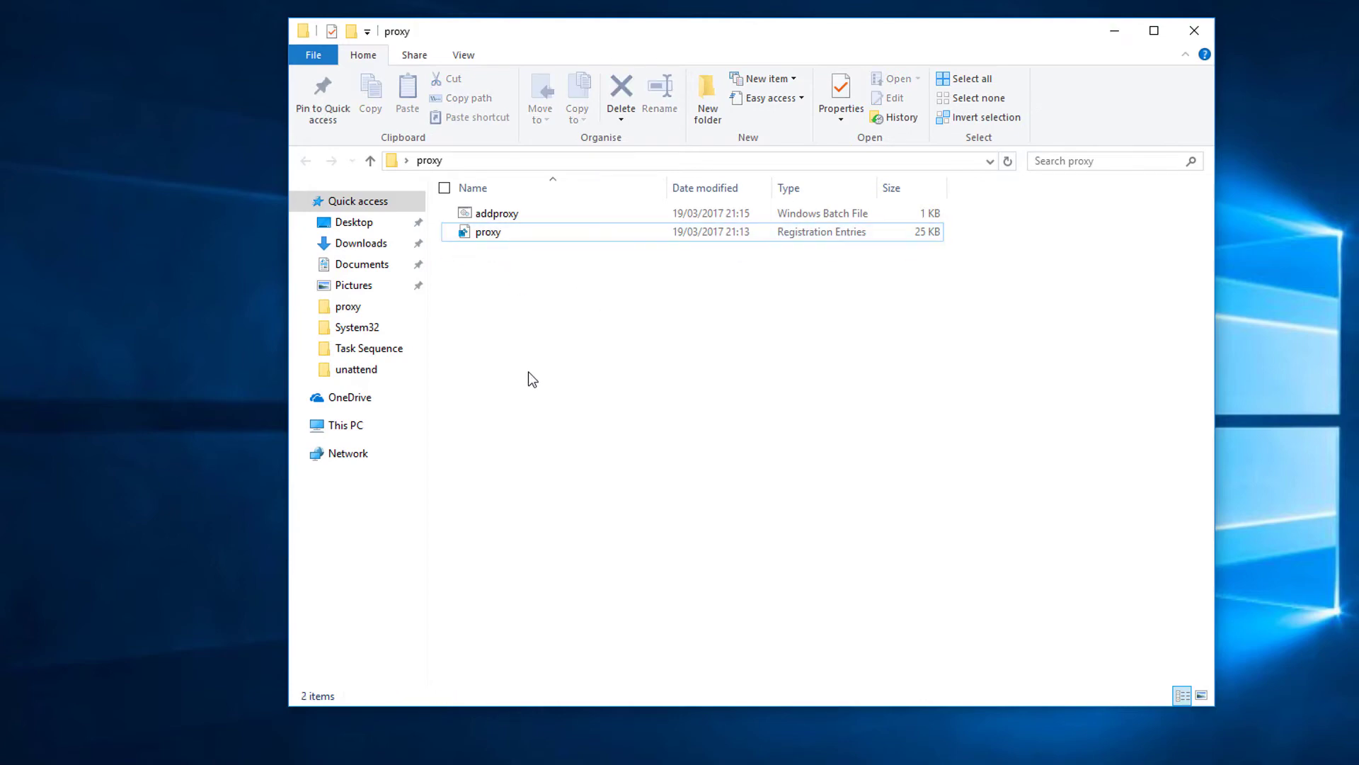
key(super+r)
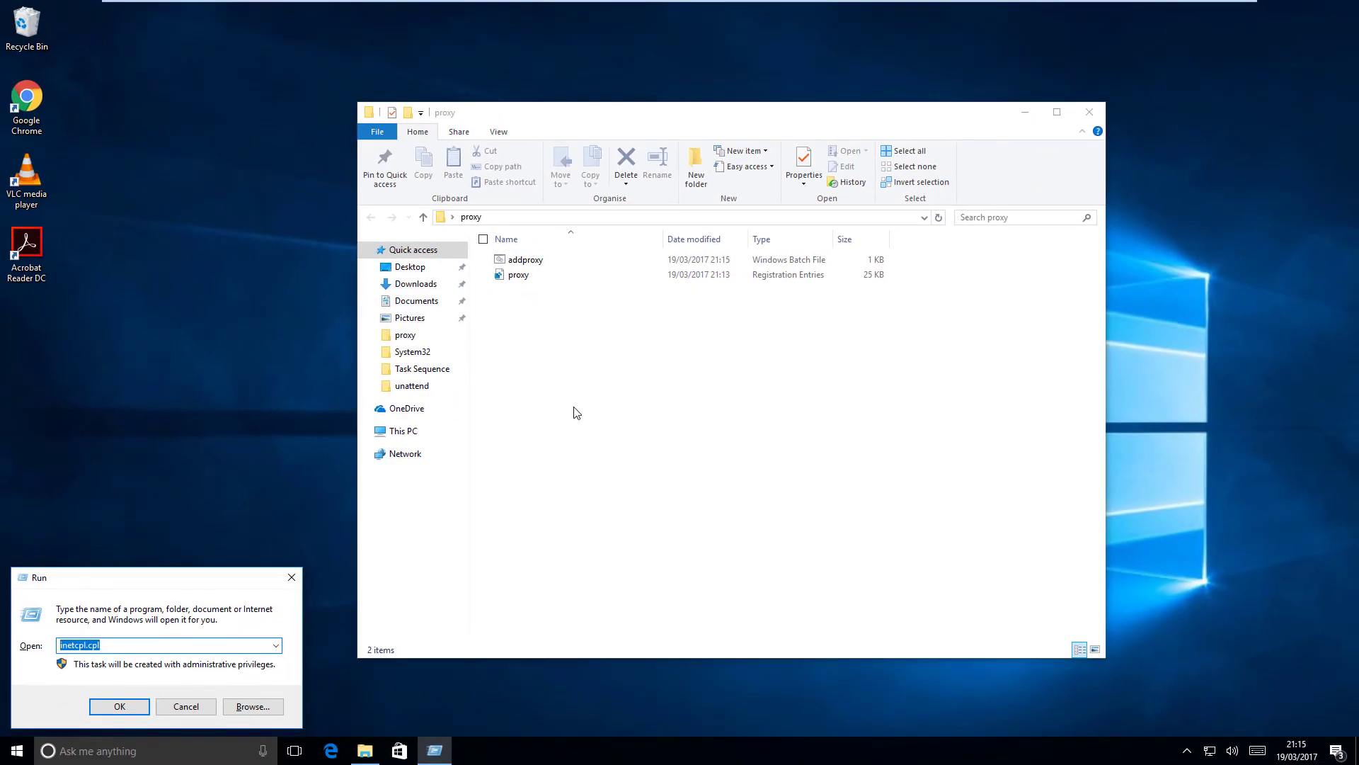
key(Return)
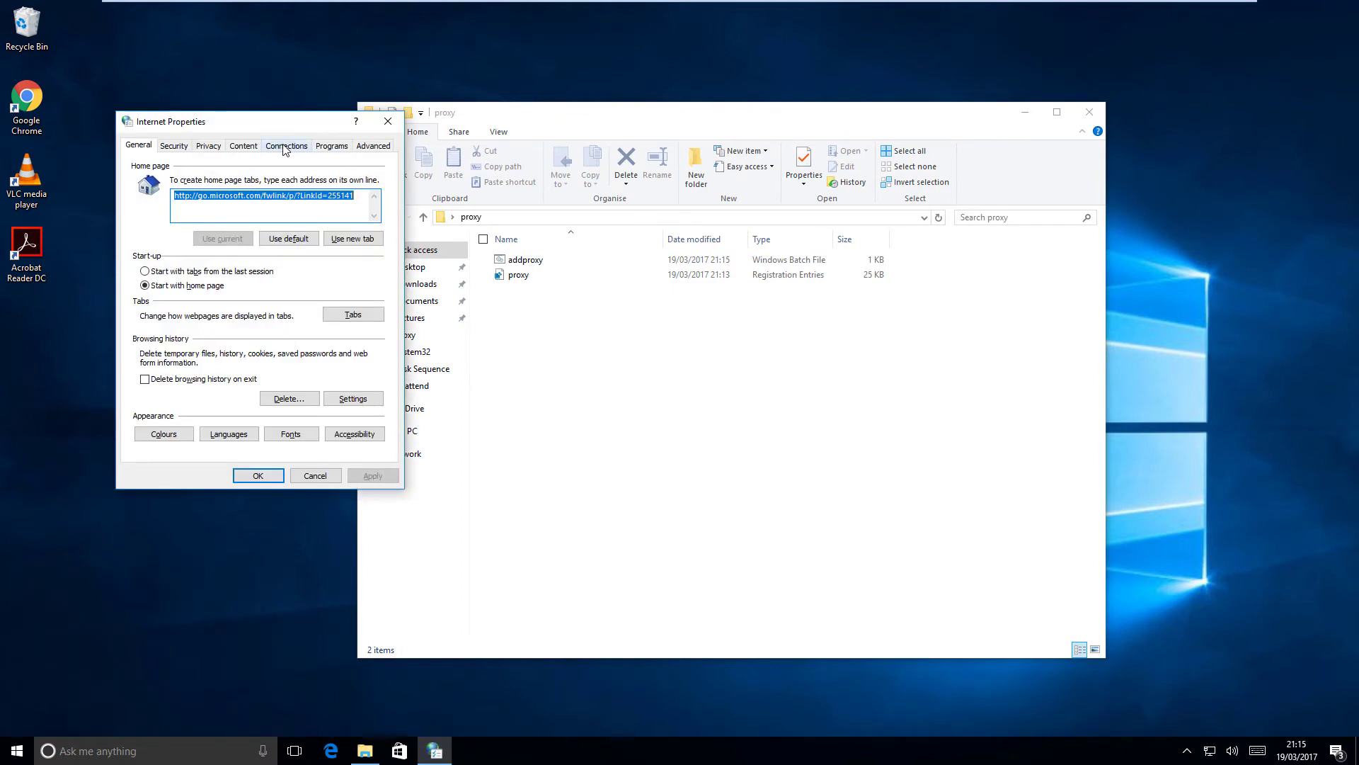
click(287, 145)
click(349, 397)
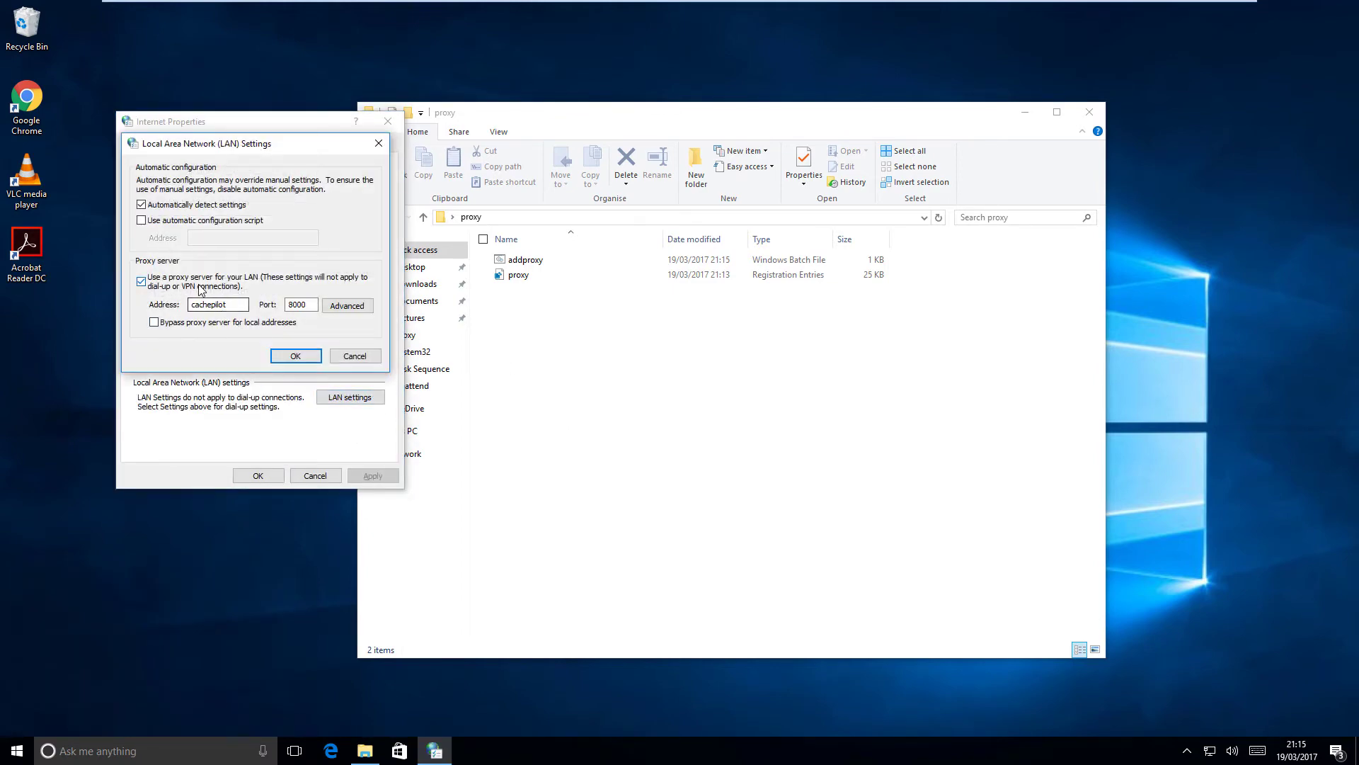
click(312, 362)
click(257, 475)
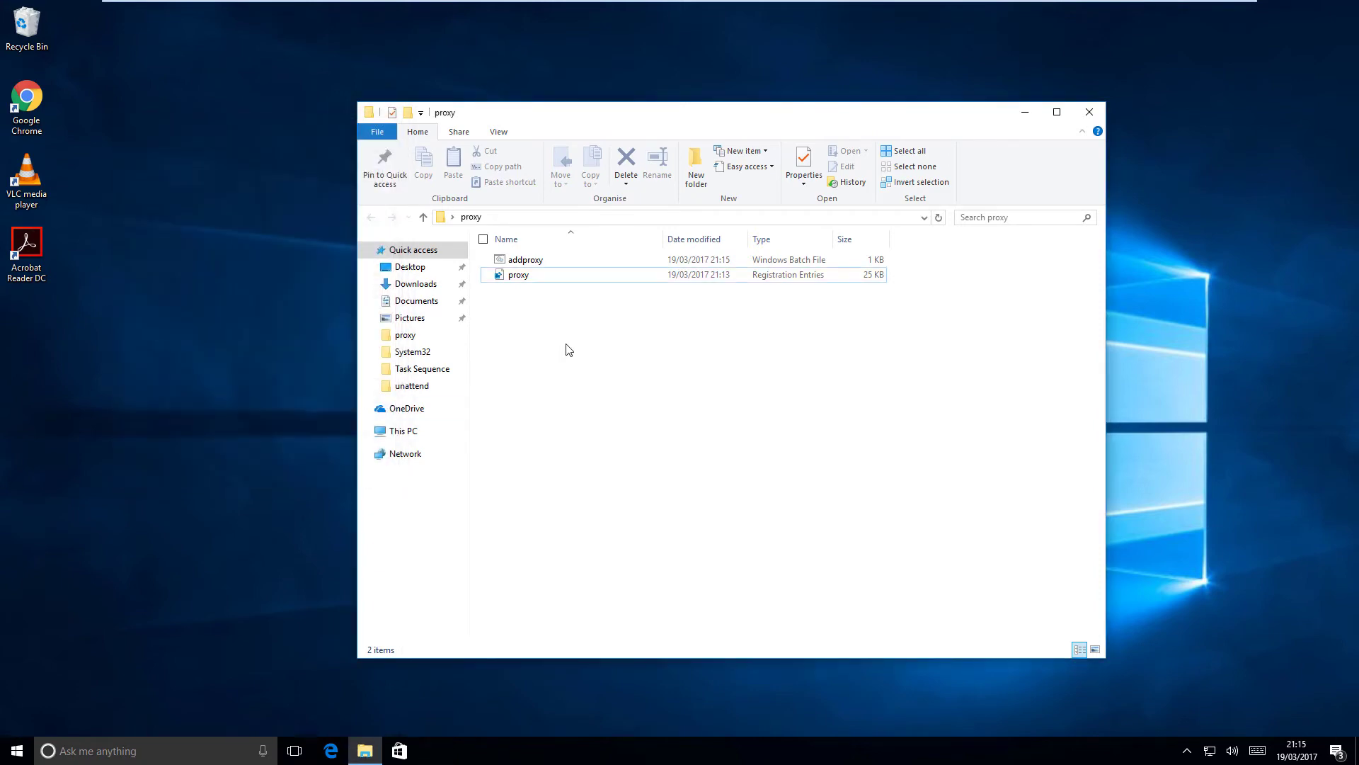
Run addproxy.bat and check the console reports proxy.reg imported successfully.
double_click(536, 267)
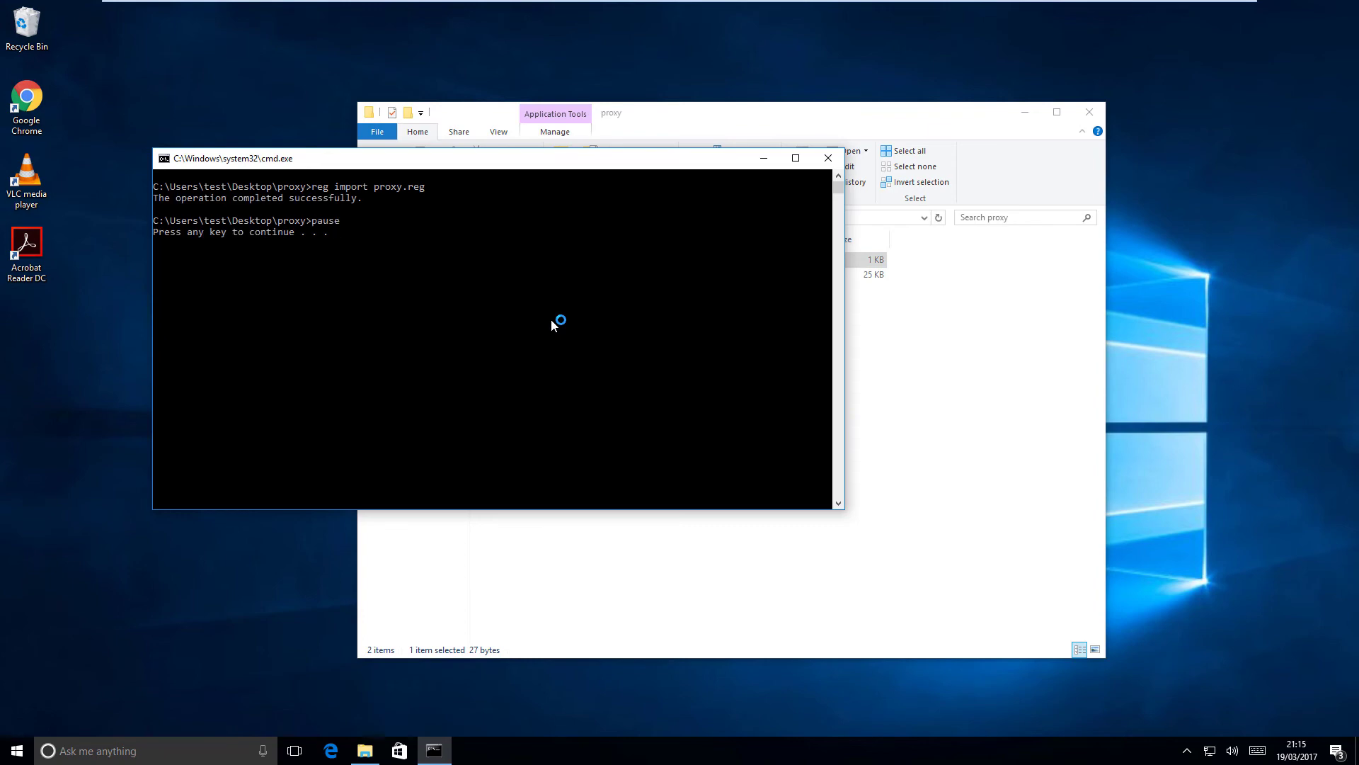
drag(464, 158, 531, 272)
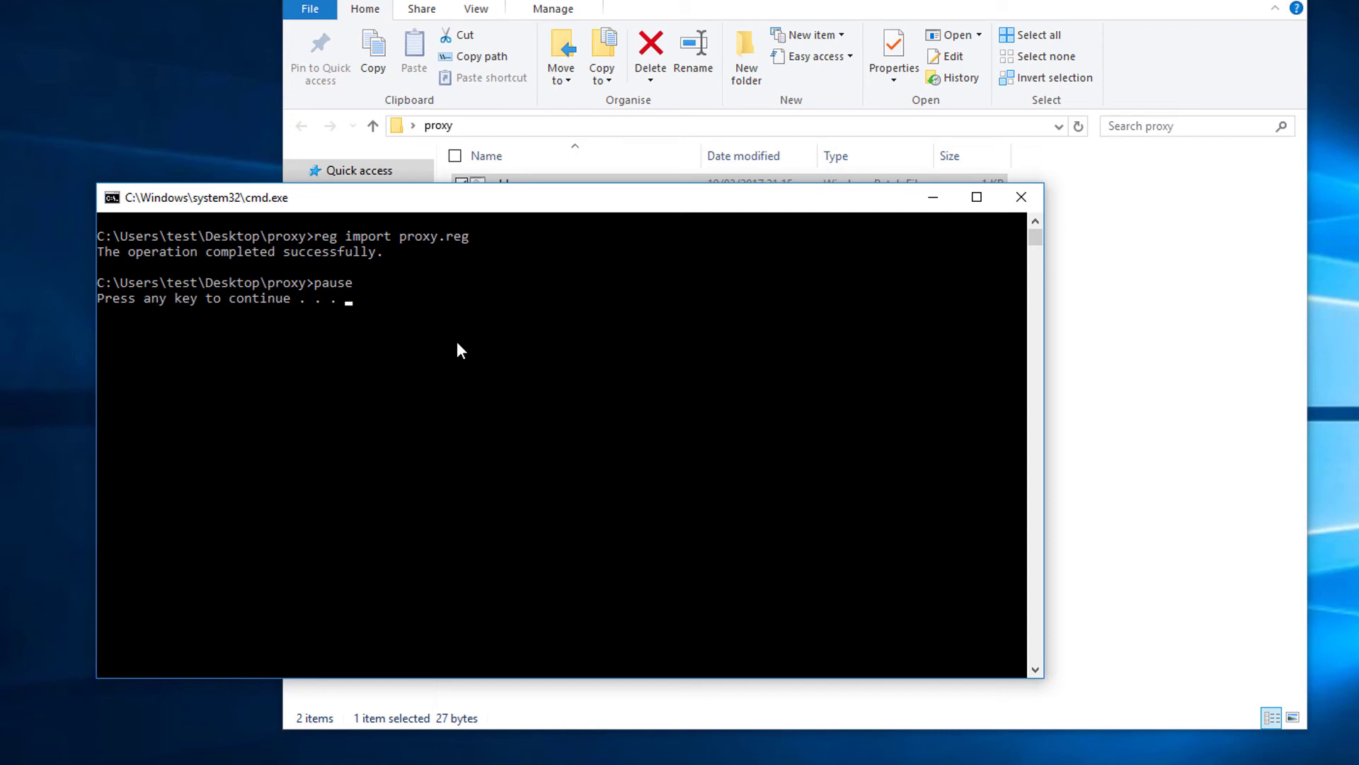
Reopen Internet Properties' LAN settings to verify the cachepilot proxy on port 8000 is enabled.
key(super+r)
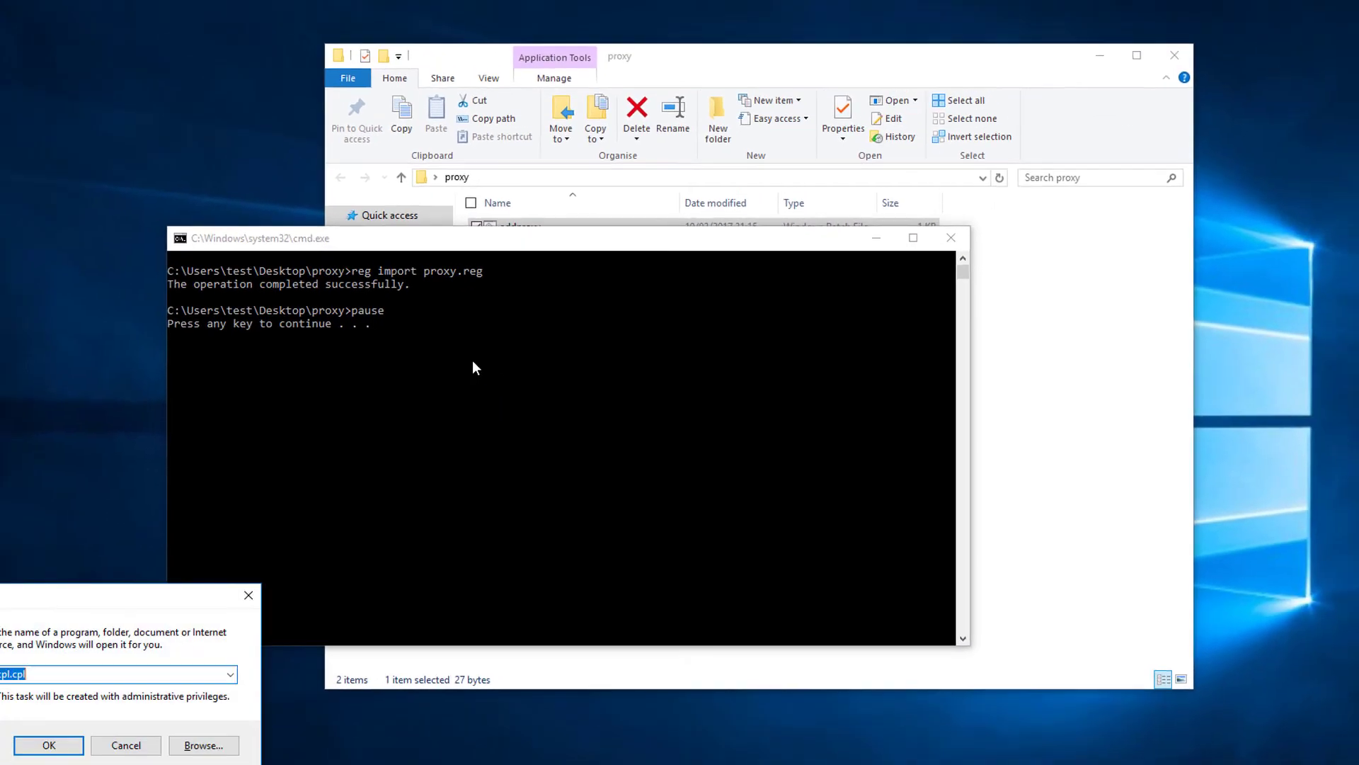
key(Return)
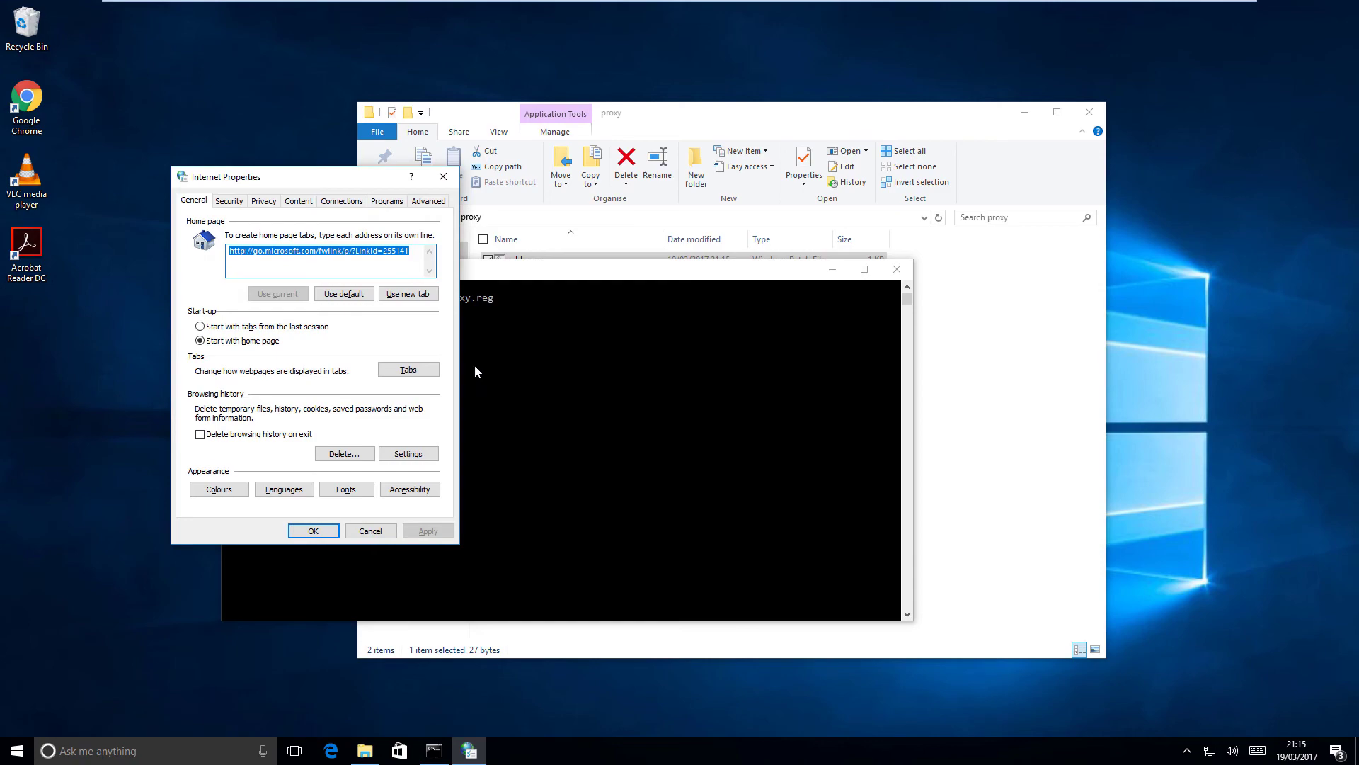
click(342, 201)
click(405, 452)
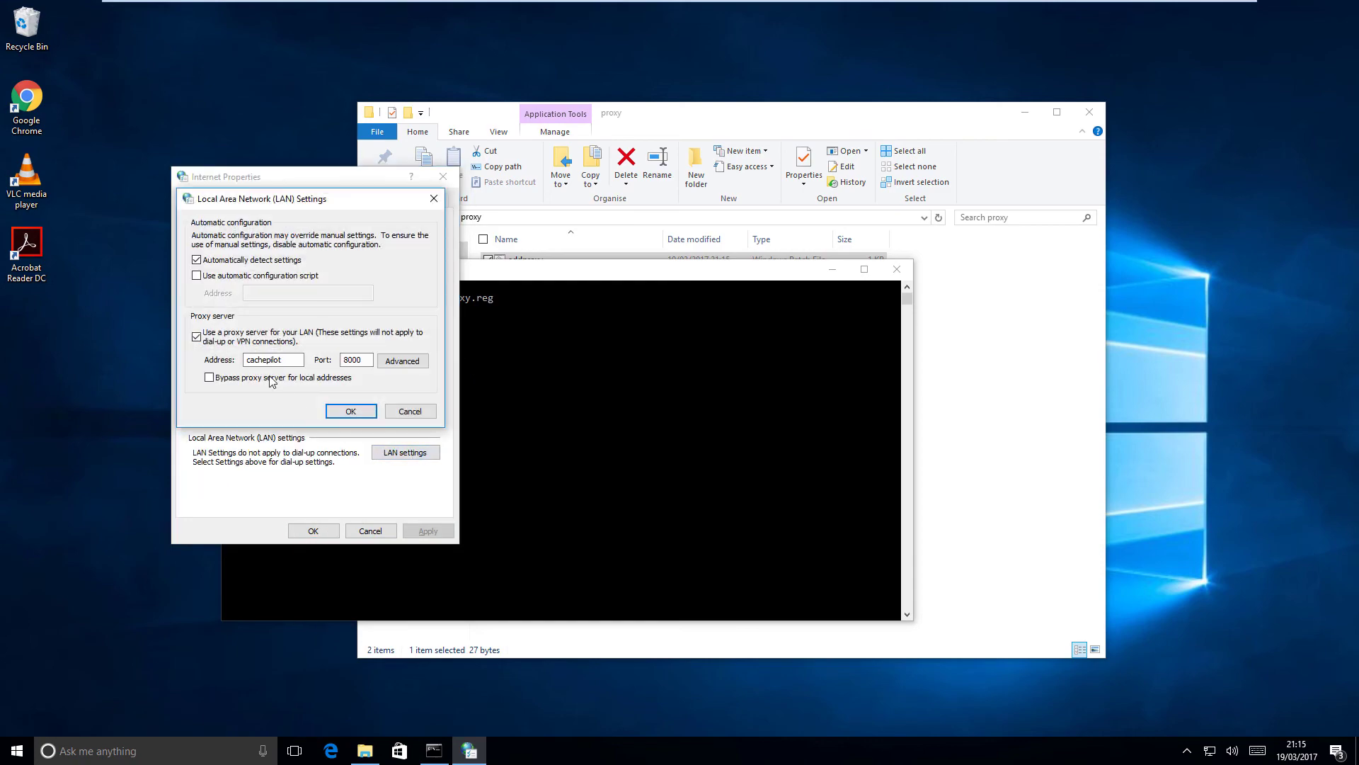